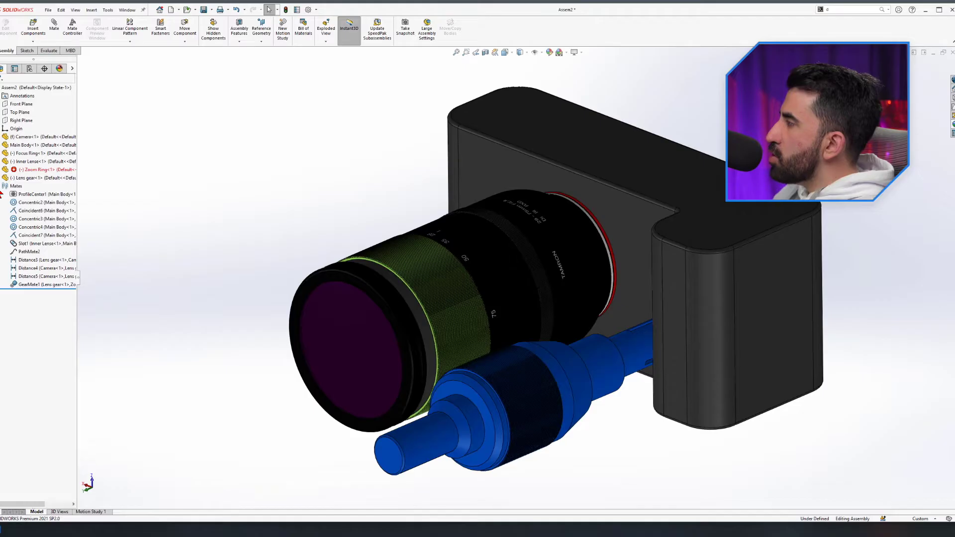
Collapse the Mates folder and save the assembly as Assem2.SLDASM in the Assembly-Mini Series folder
left_click(2, 189)
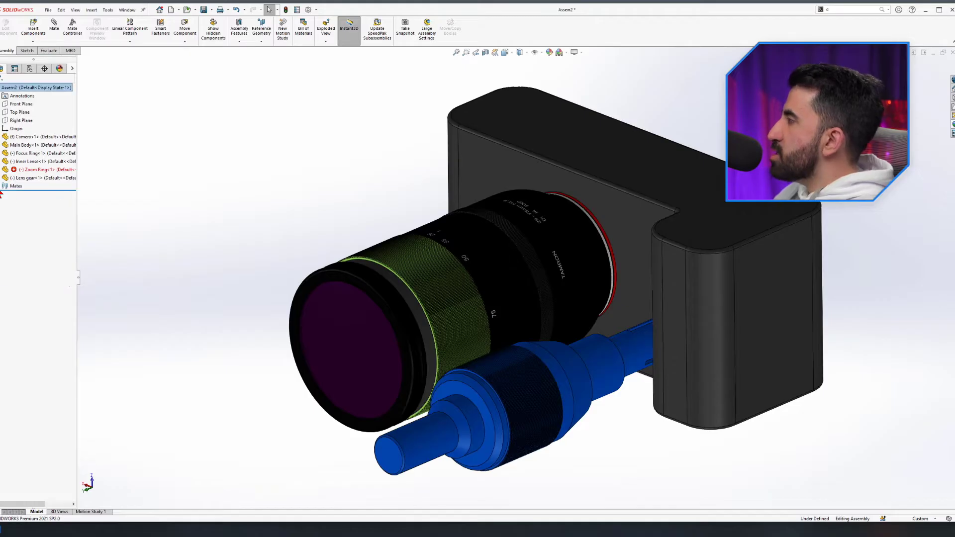
scroll(241, 269, "down", 4)
scroll(622, 257, "up", 5)
key("ctrl+s")
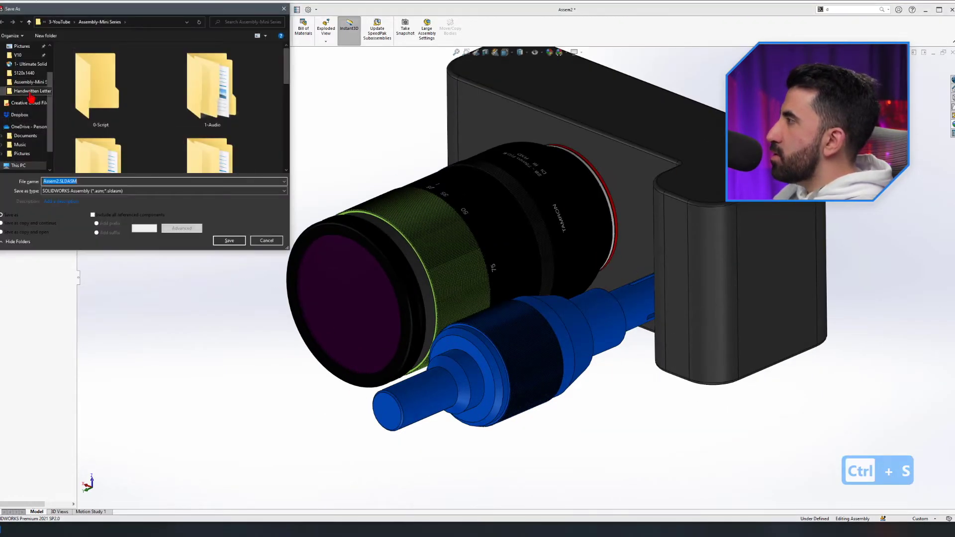
left_click(29, 82)
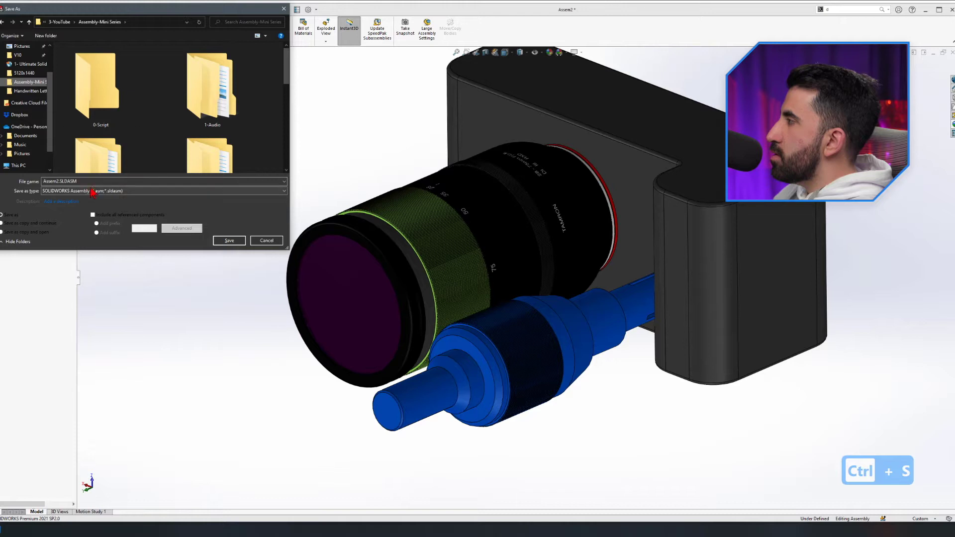
left_click(229, 242)
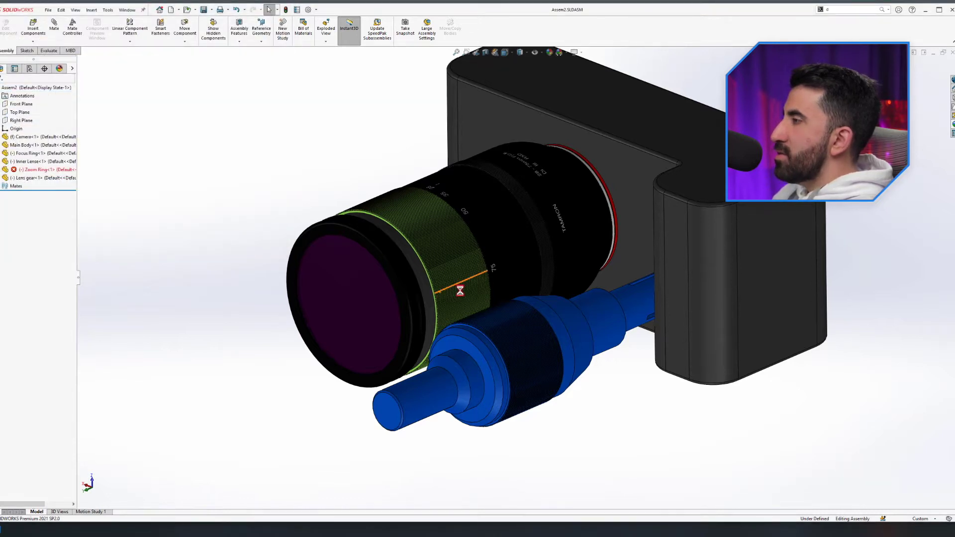
scroll(514, 222, "up", 4)
scroll(542, 243, "down", 5)
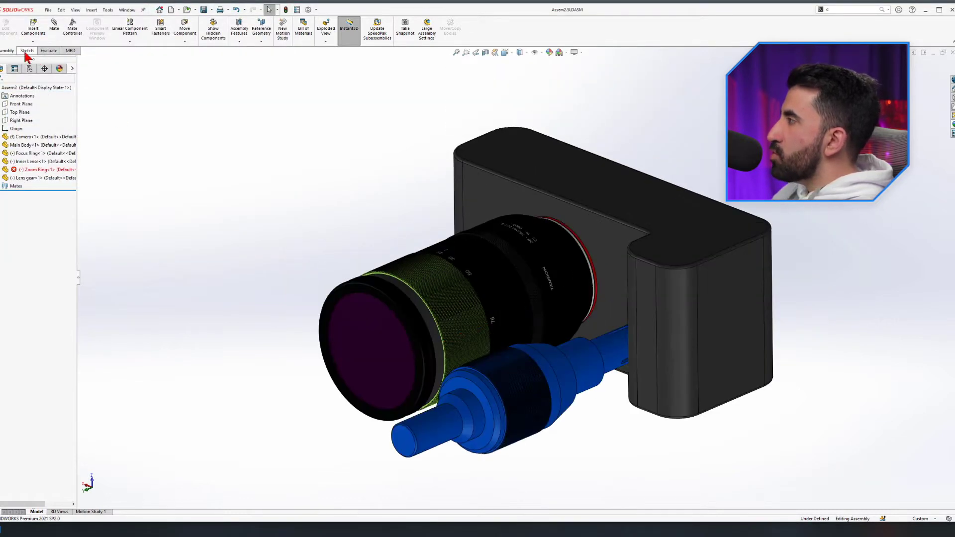
Start an exploded view and add a step moving the Inner Lense about 219 mm forward along the Y axis
left_click(335, 35)
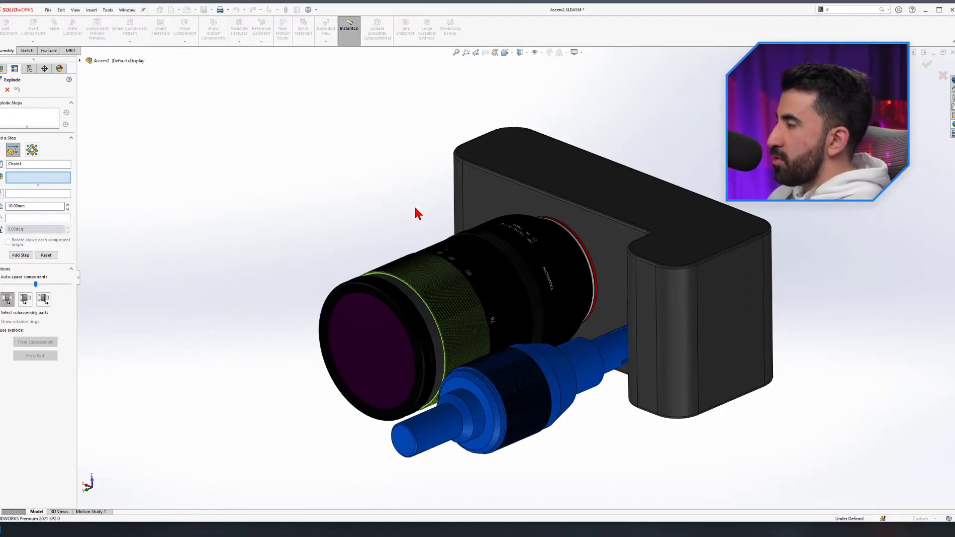
scroll(417, 214, "up", 3)
scroll(576, 318, "up", 1)
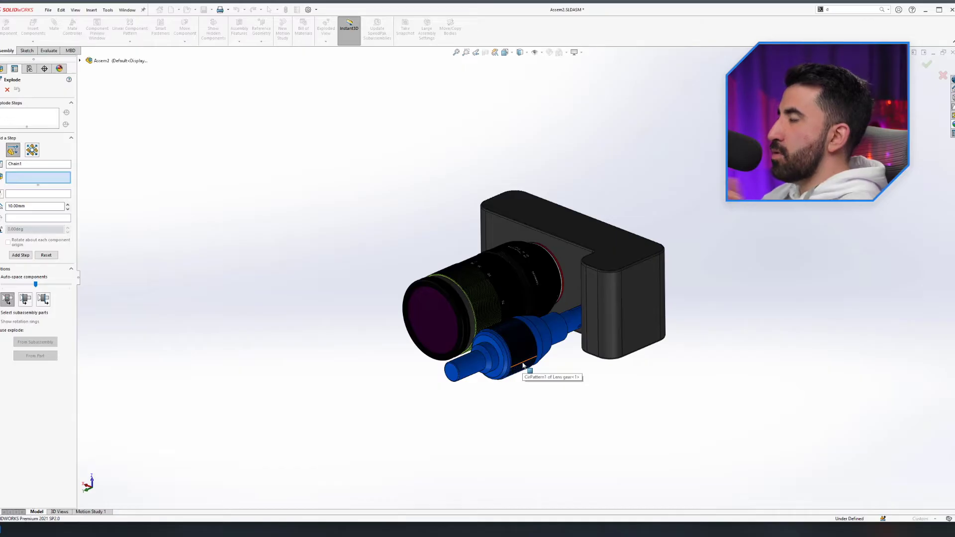
scroll(346, 337, "down", 3)
left_click(534, 260)
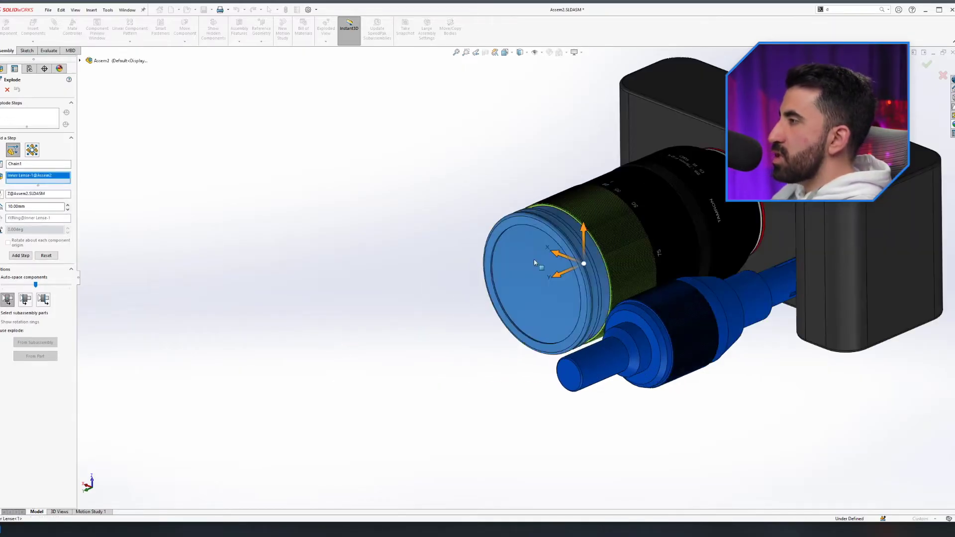
scroll(497, 334, "up", 2)
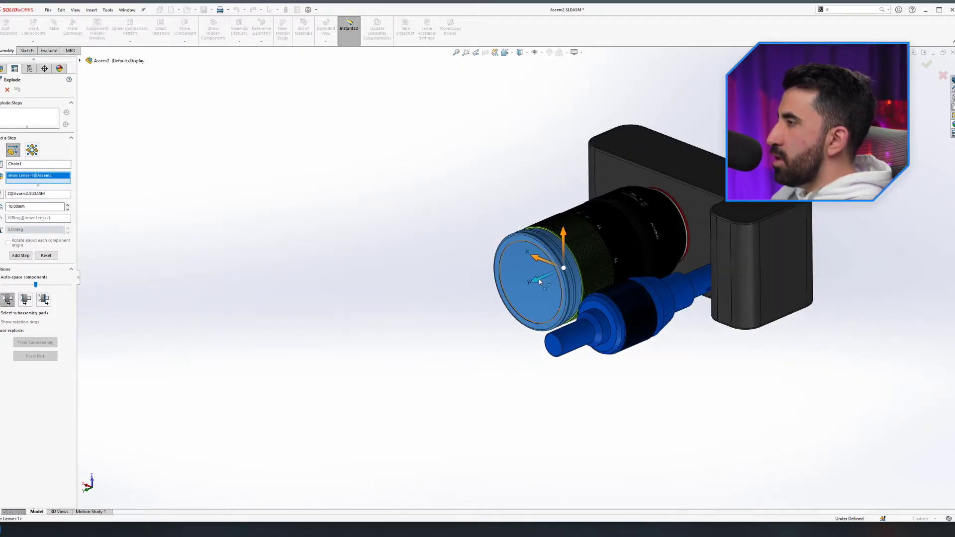
left_click_drag(539, 281, 96, 458)
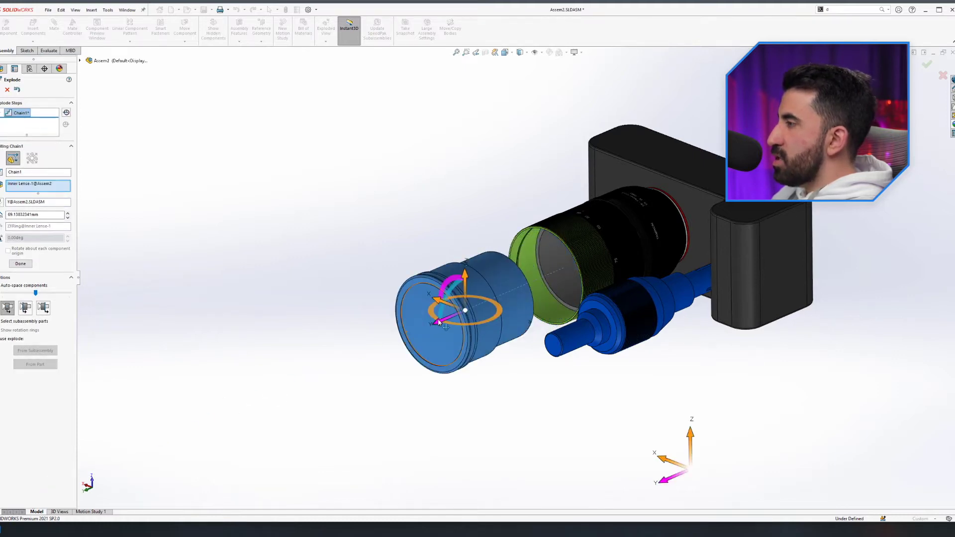
left_click_drag(439, 321, 227, 419)
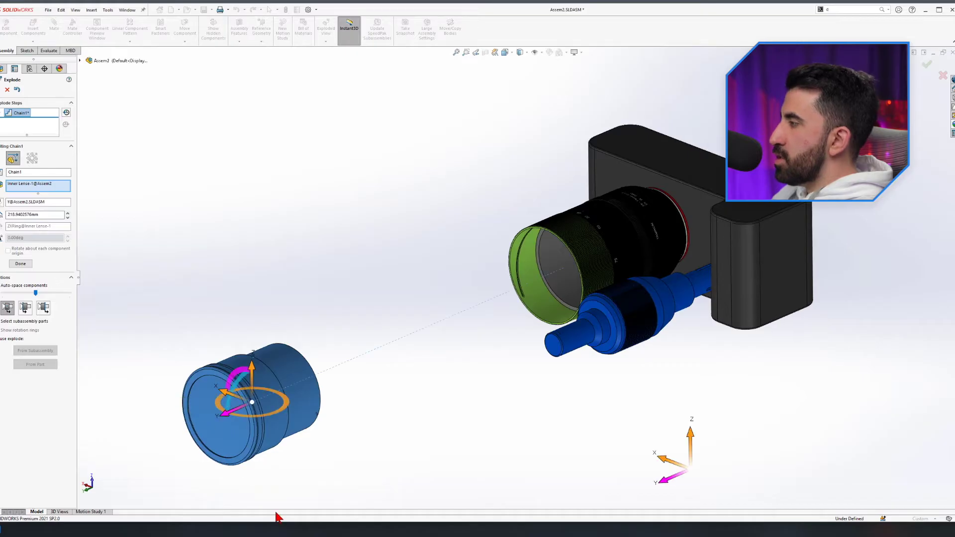
left_click(21, 264)
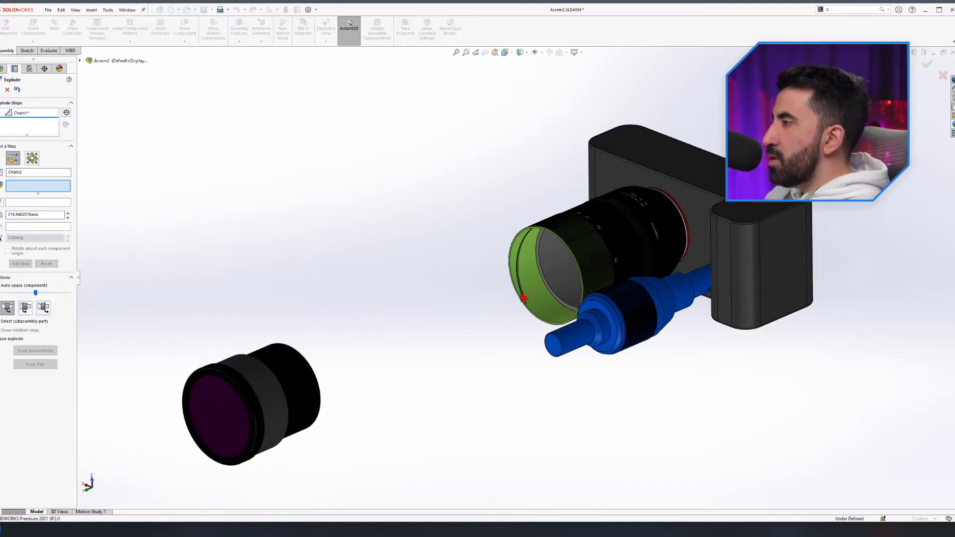
Add an explode step for the Zoom Ring, moving it about 134 mm with its direction switched from Y to upward along Z
left_click(534, 280)
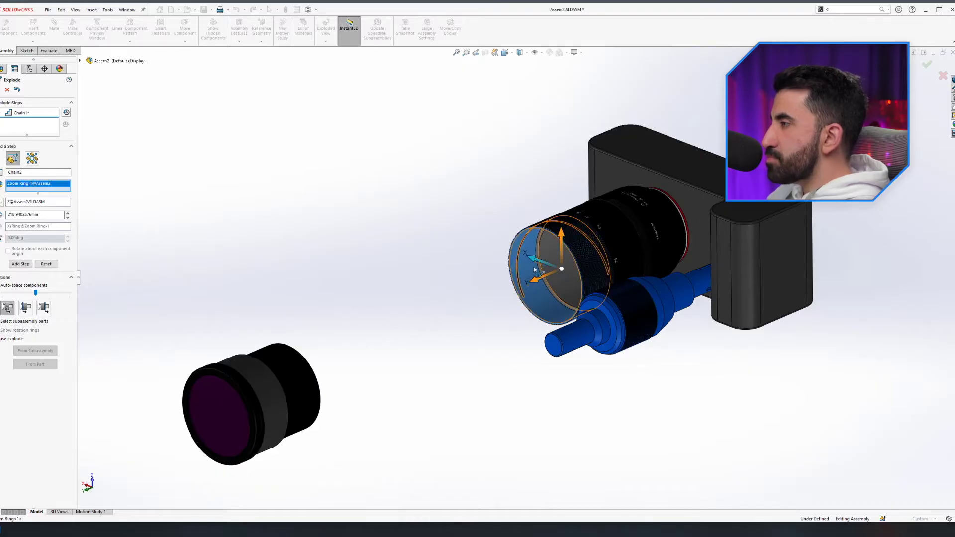
left_click_drag(533, 281, 346, 363)
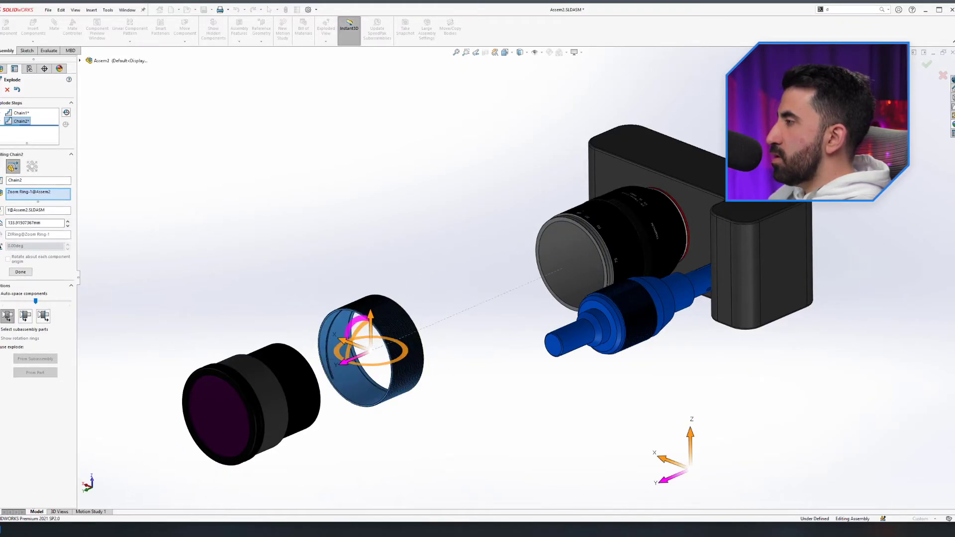
left_click(373, 318)
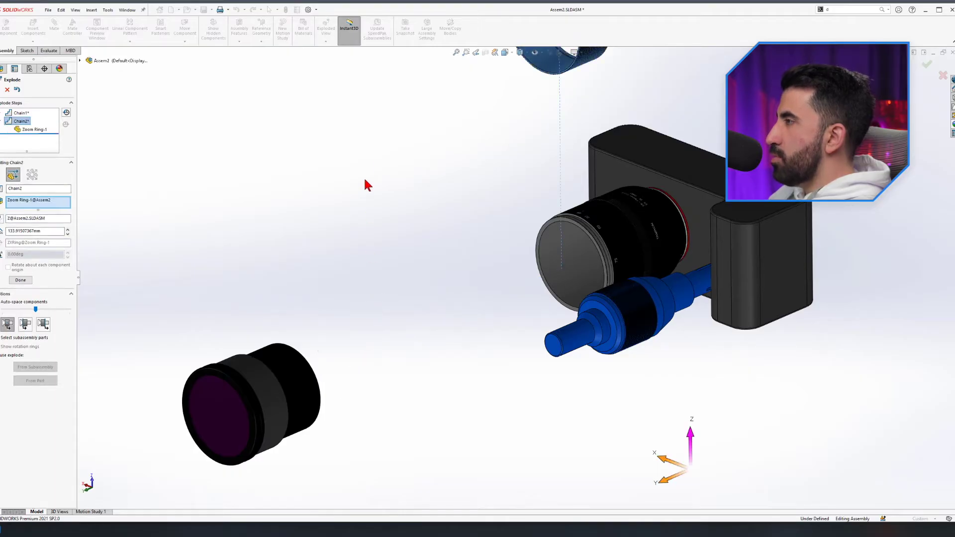
left_click(21, 281)
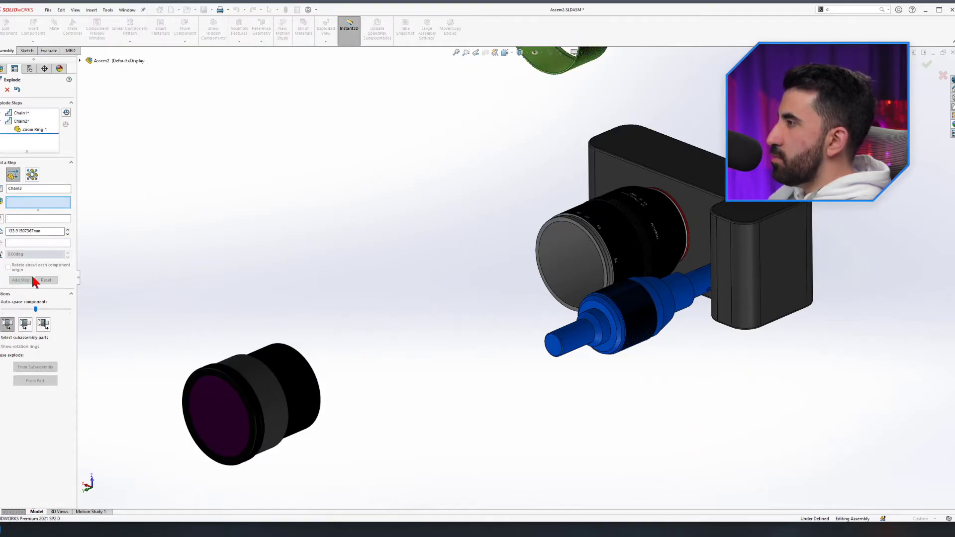
Add an explode step moving the Focus Ring about 142 mm forward along the Y axis
left_click(571, 267)
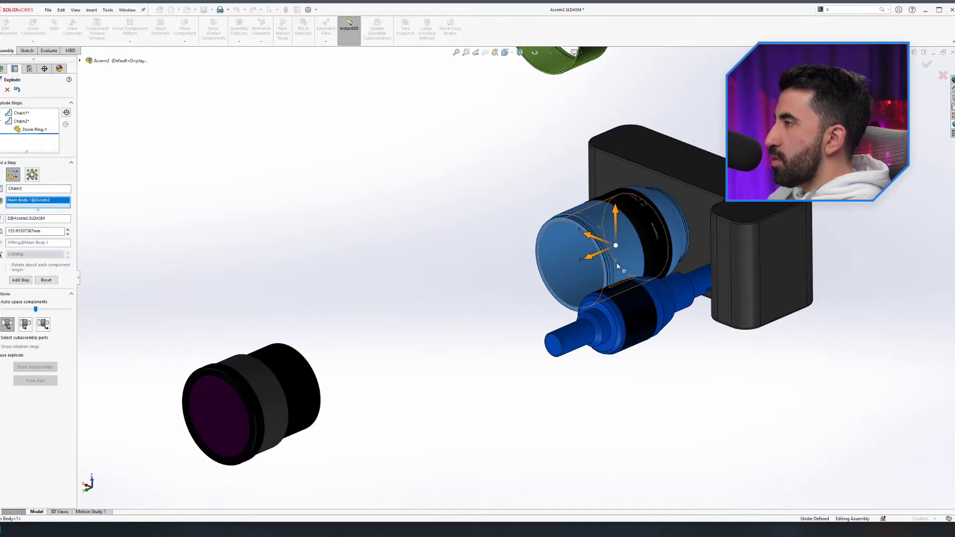
left_click(606, 267)
left_click(595, 258)
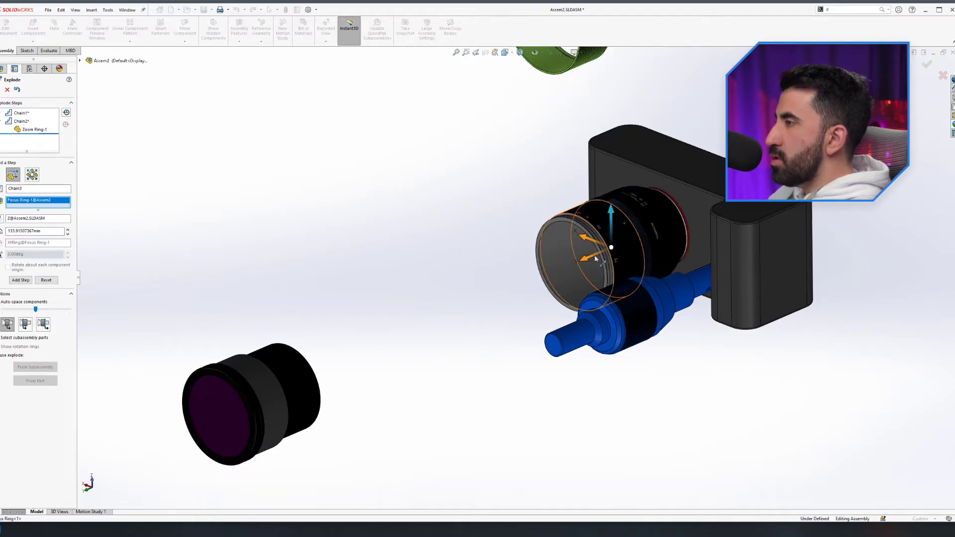
left_click_drag(595, 258, 356, 329)
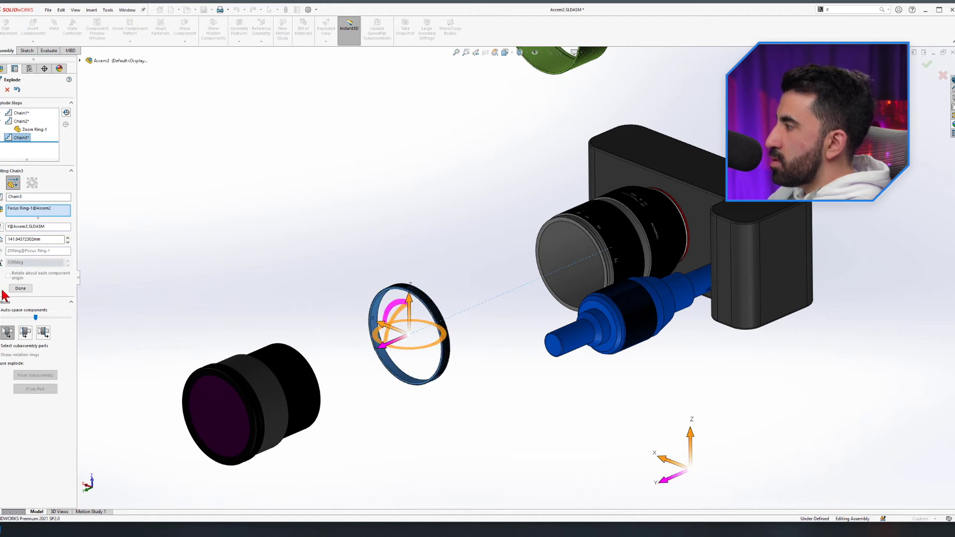
left_click(20, 288)
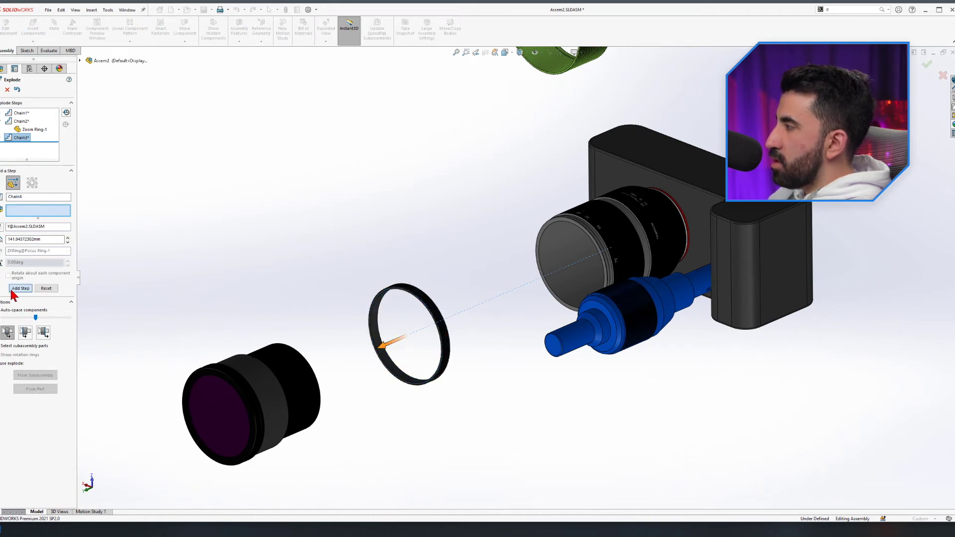
Explode the lens Main Body about 91 mm forward along Y and about 128 mm upward along Z
left_click(556, 264)
left_click_drag(575, 260, 467, 303)
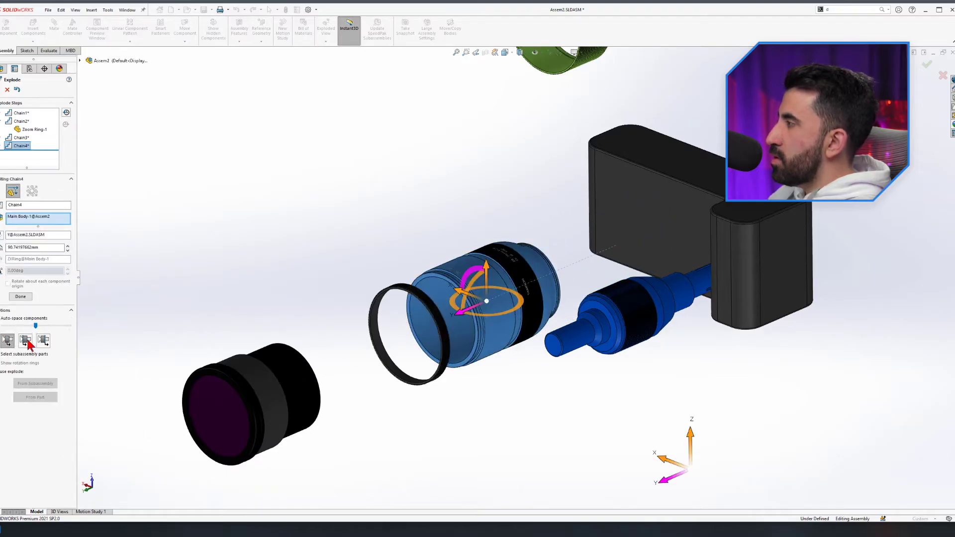
left_click(21, 297)
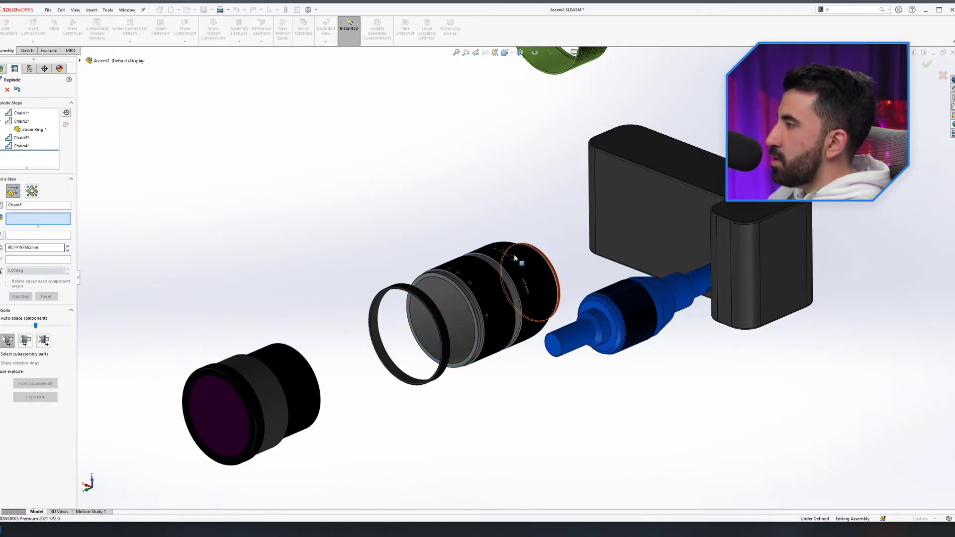
left_click(437, 313)
left_click(437, 314)
left_click(452, 300)
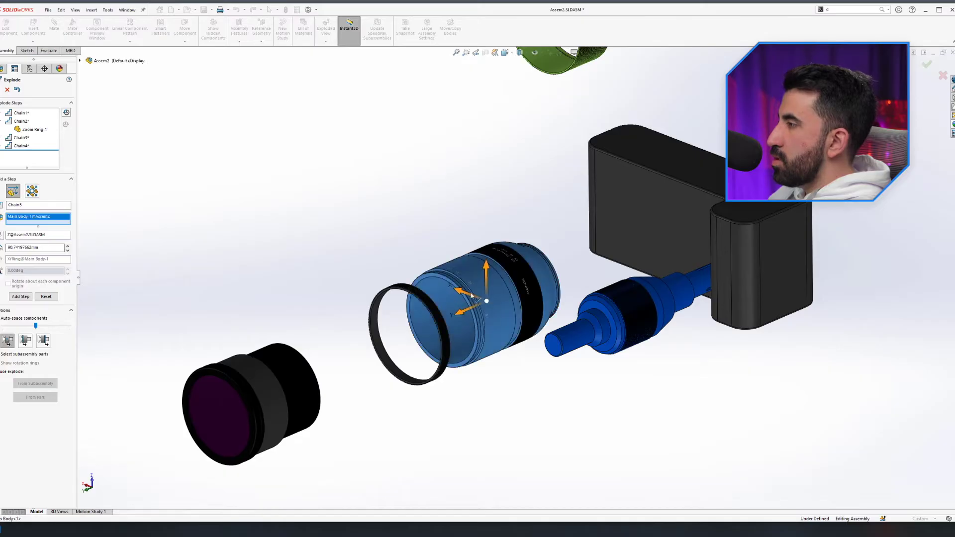
left_click_drag(486, 278, 458, 28)
left_click(21, 305)
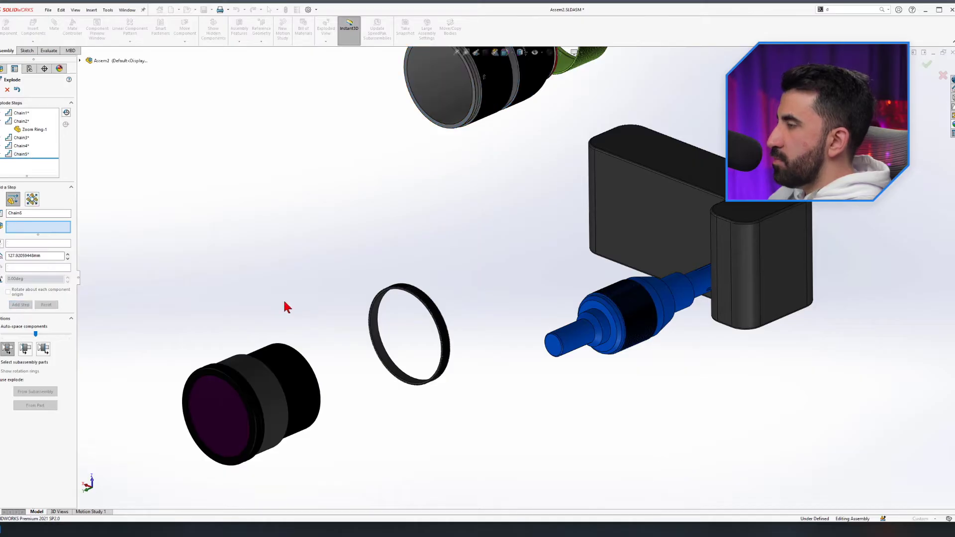
Explode the blue Lens gear about 73 mm forward along Y and sideways along X, finishing the exploded view
left_click(677, 284)
left_click_drag(624, 318, 521, 364)
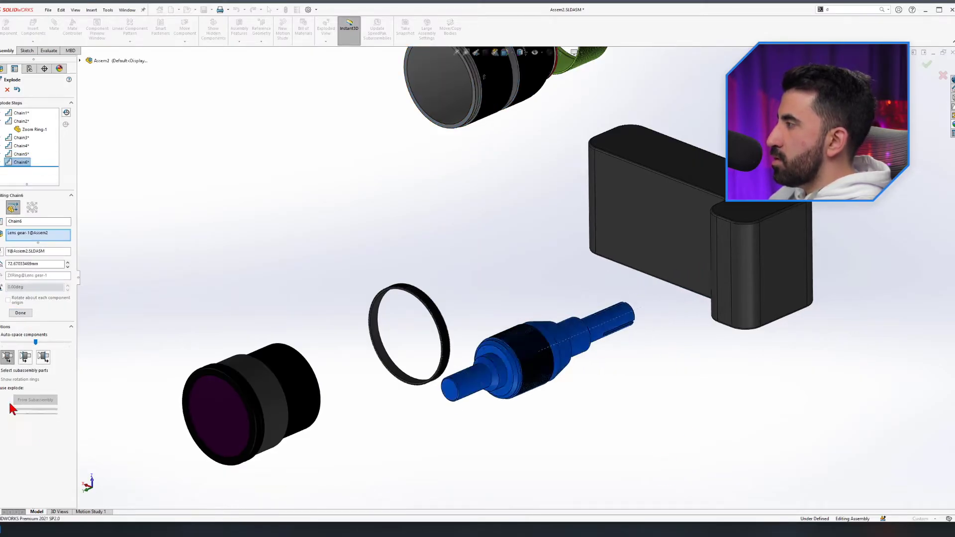
left_click(20, 313)
left_click(560, 342)
left_click_drag(509, 343, 681, 408)
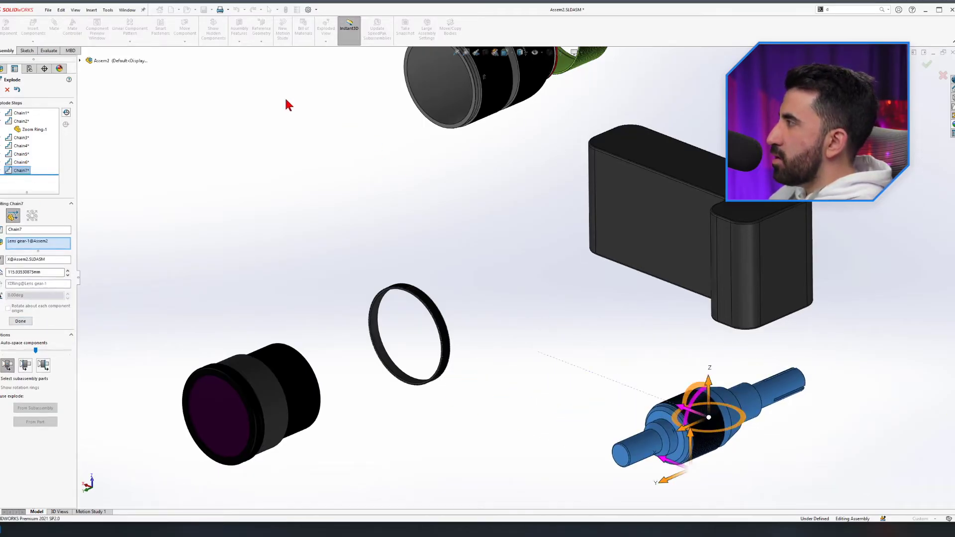
left_click(1, 91)
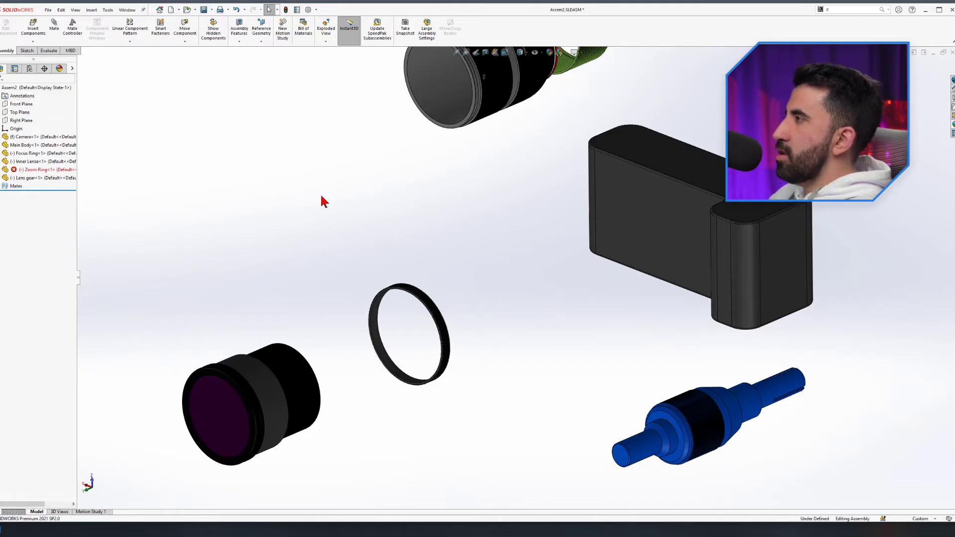
Collapse the exploded view of the top-level assembly so all components return to their assembled positions
scroll(392, 215, "up", 5)
scroll(514, 164, "down", 3)
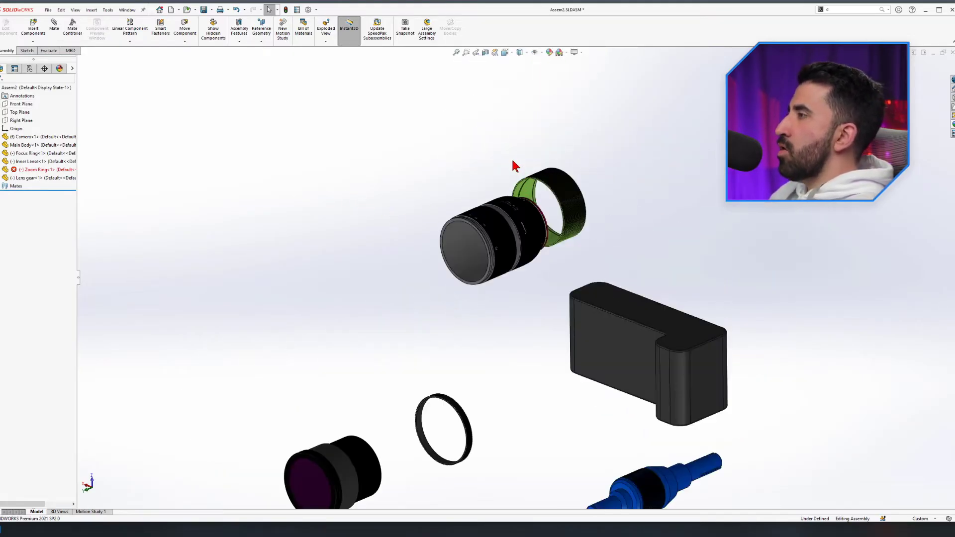
scroll(517, 248, "up", 4)
scroll(519, 339, "down", 3)
scroll(484, 392, "down", 1)
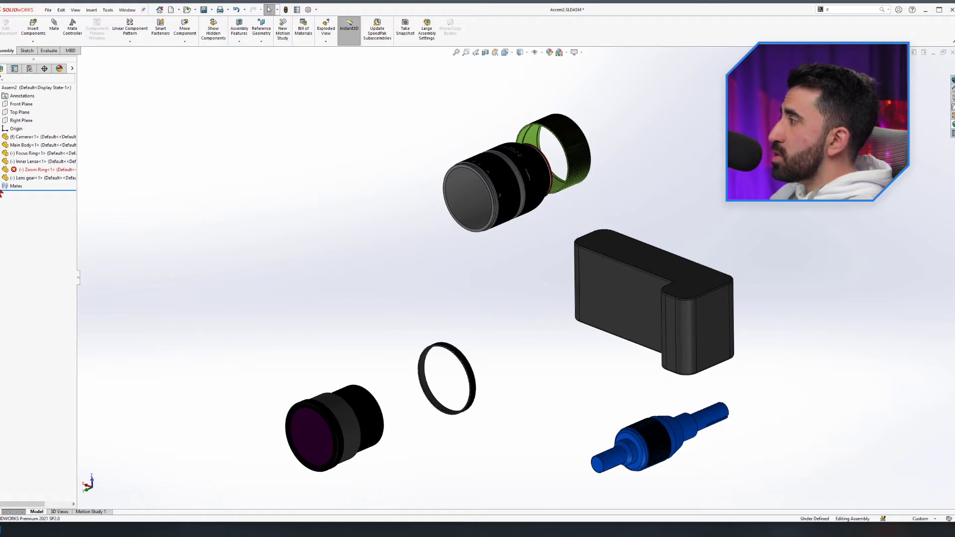
left_click(19, 89)
right_click(20, 91)
left_click(226, 105)
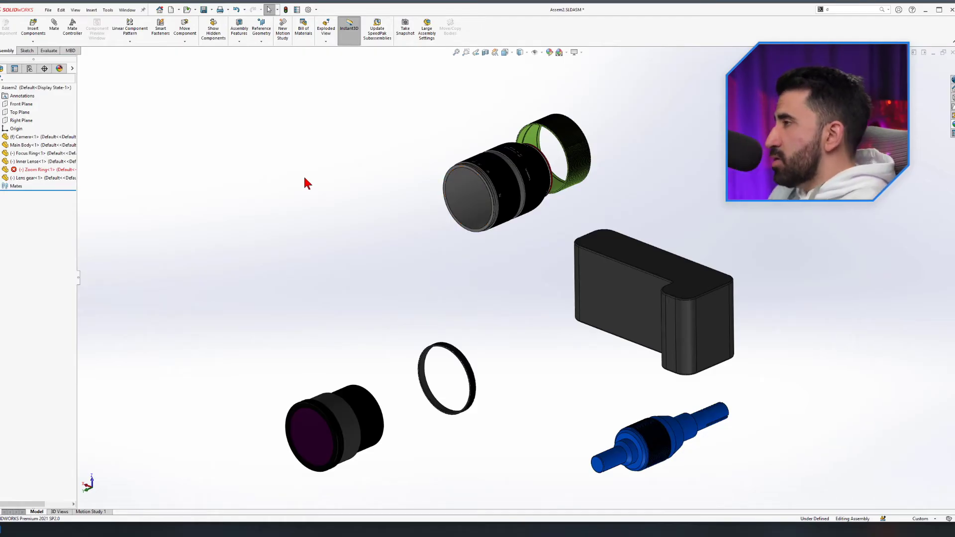
left_click(21, 91)
right_click(19, 91)
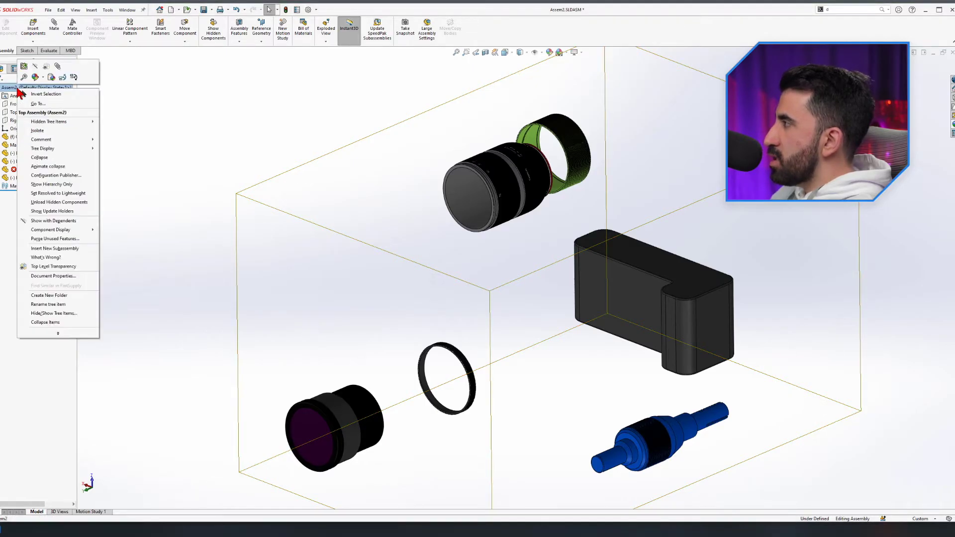
left_click(40, 157)
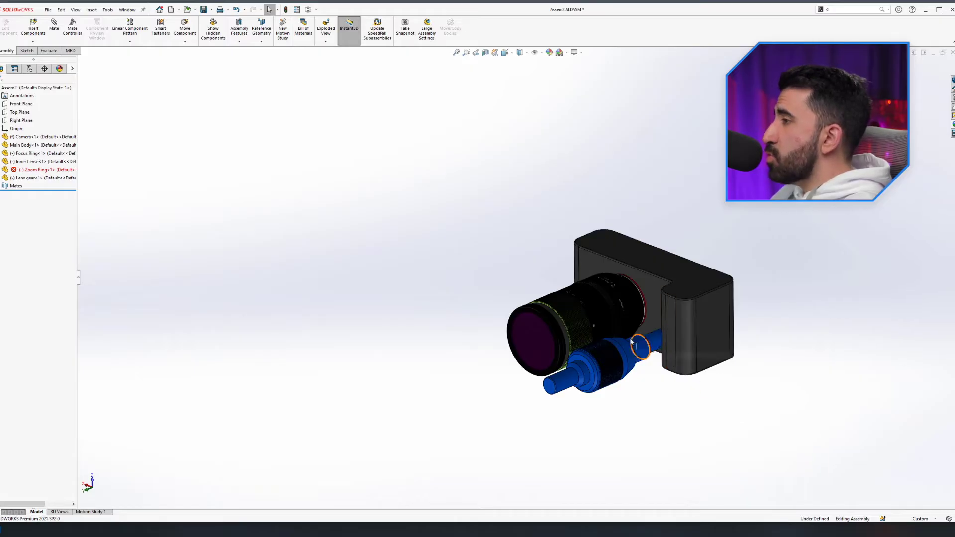
Explode the top-level assembly and collapse it back to its assembled positions
scroll(639, 343, "down", 3)
left_click_drag(496, 276, 478, 297)
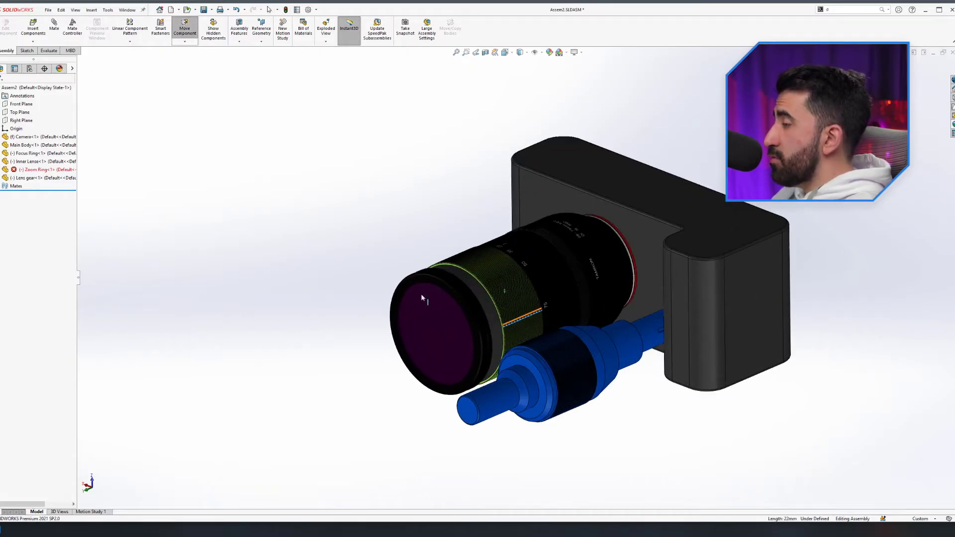
scroll(373, 329, "up", 2)
left_click(27, 88)
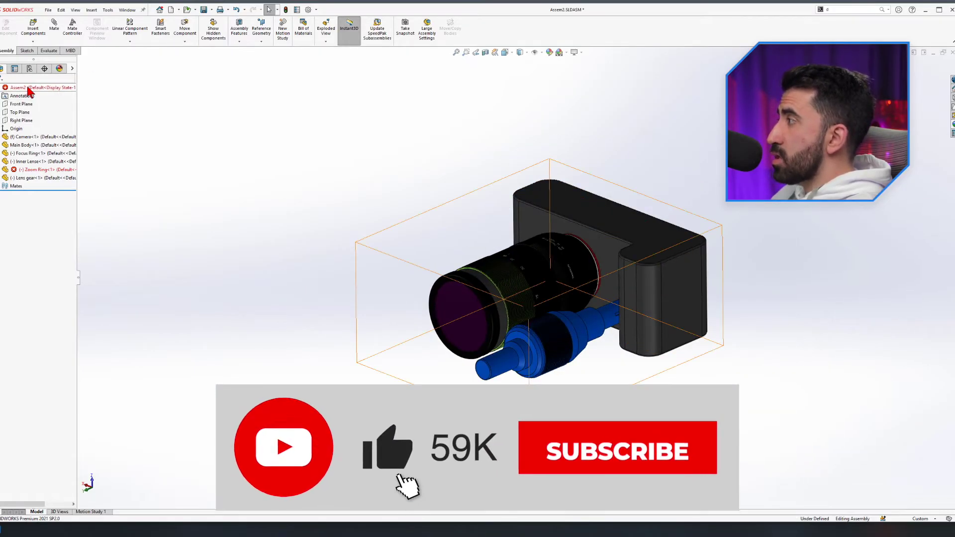
right_click(29, 89)
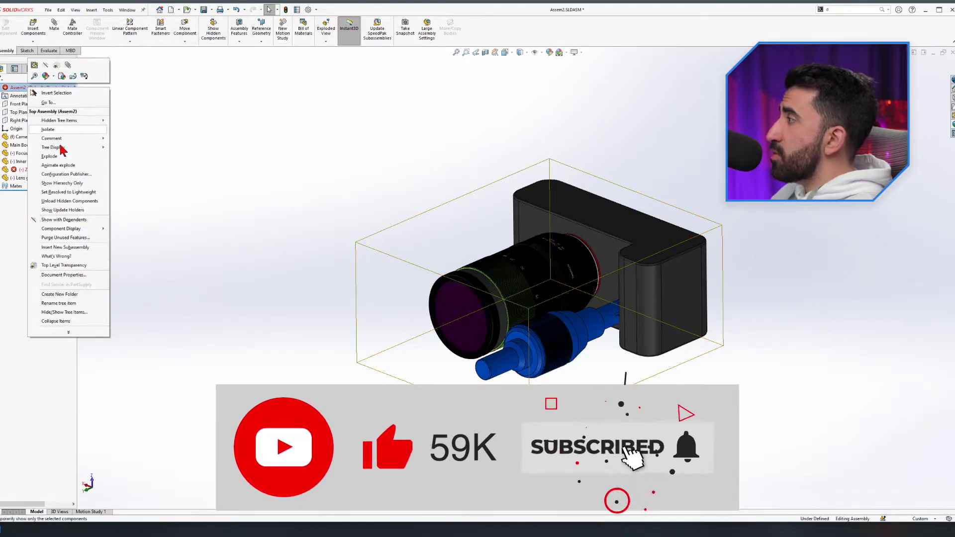
left_click(49, 156)
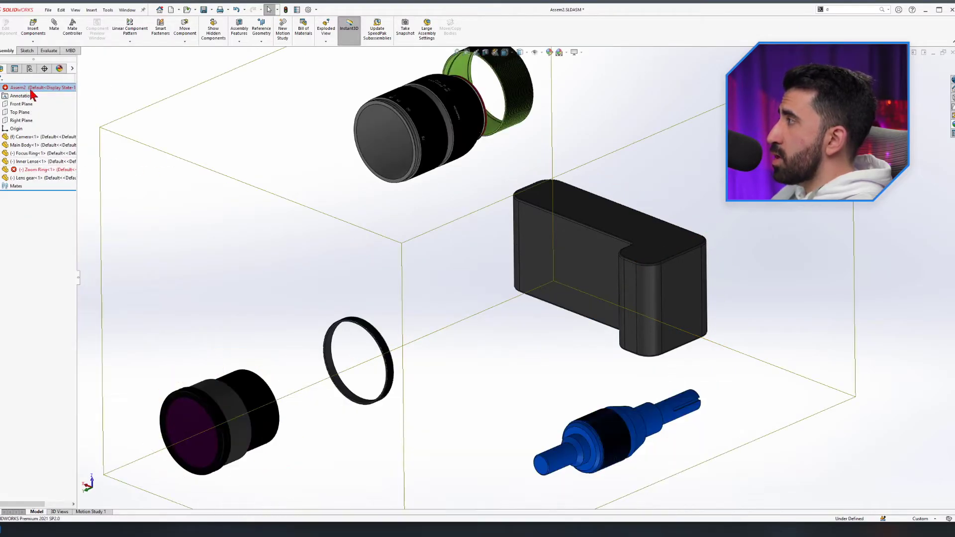
right_click(32, 92)
left_click(54, 159)
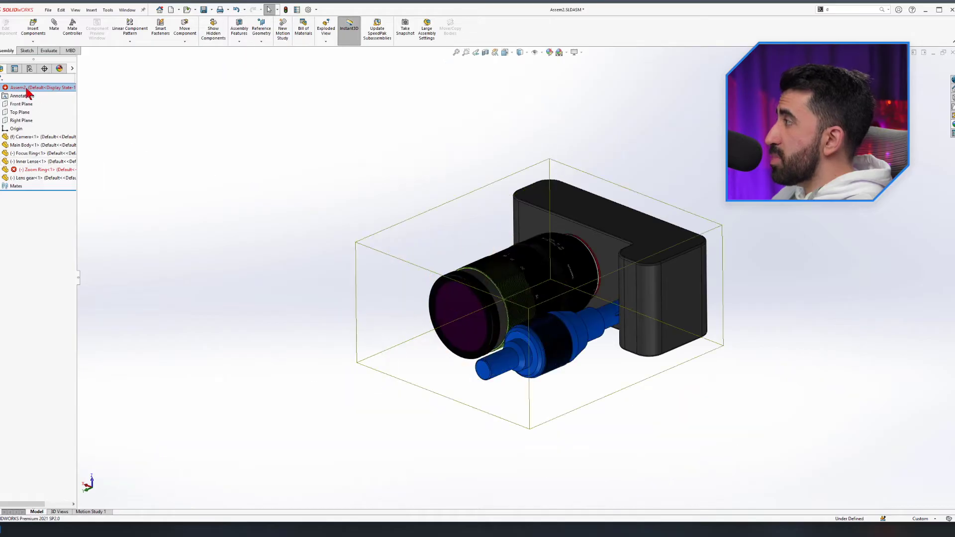
Play the animated explode of the top-level assembly and close the animation controls
right_click(28, 90)
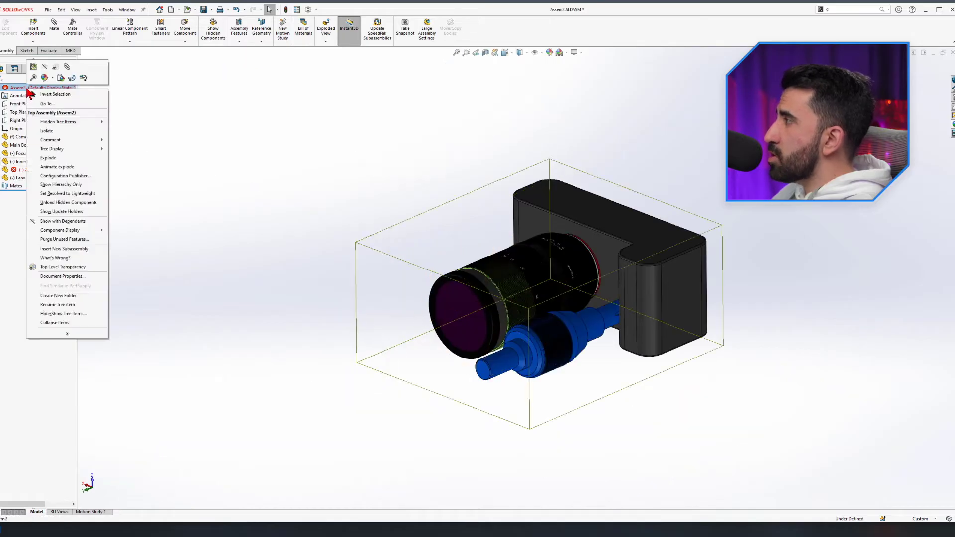
left_click(80, 166)
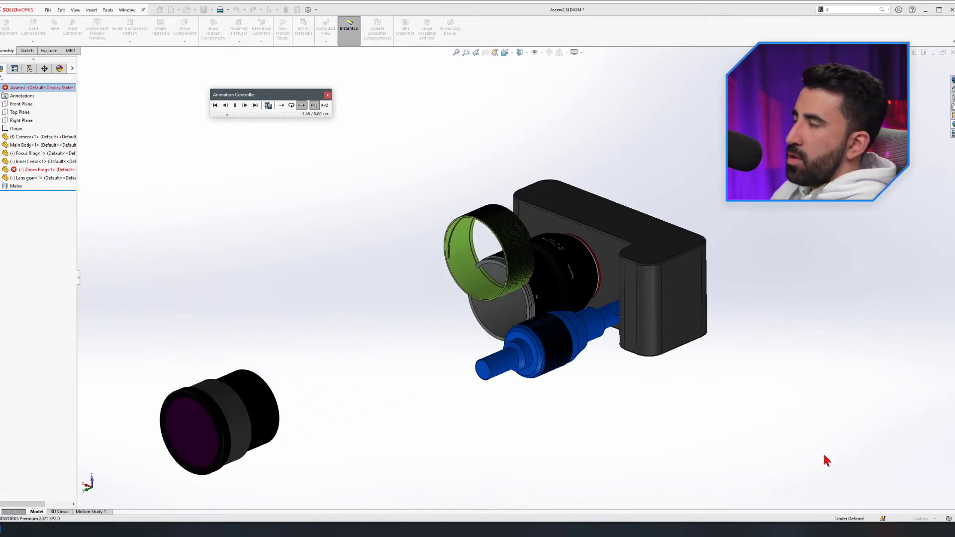
left_click(327, 94)
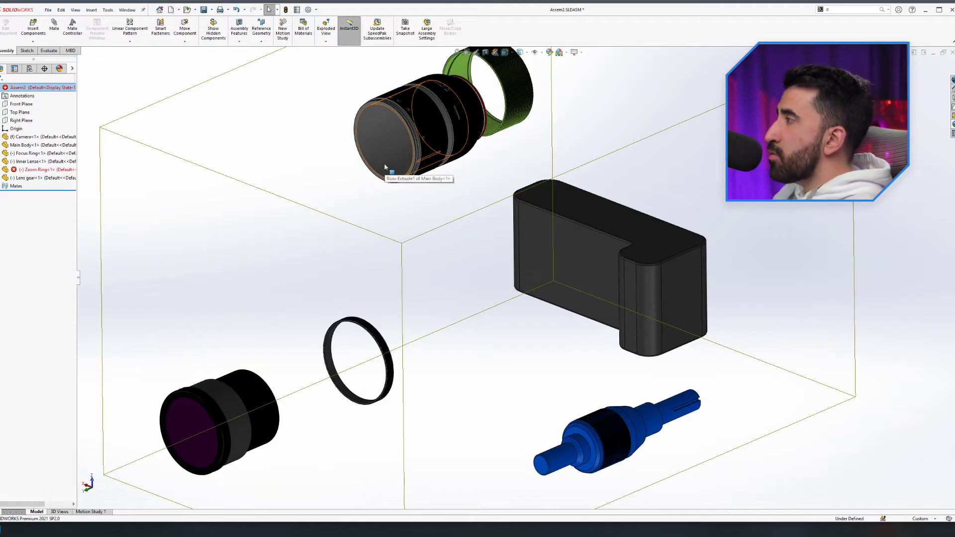
Play the animated collapse of the exploded top-level assembly
right_click(46, 88)
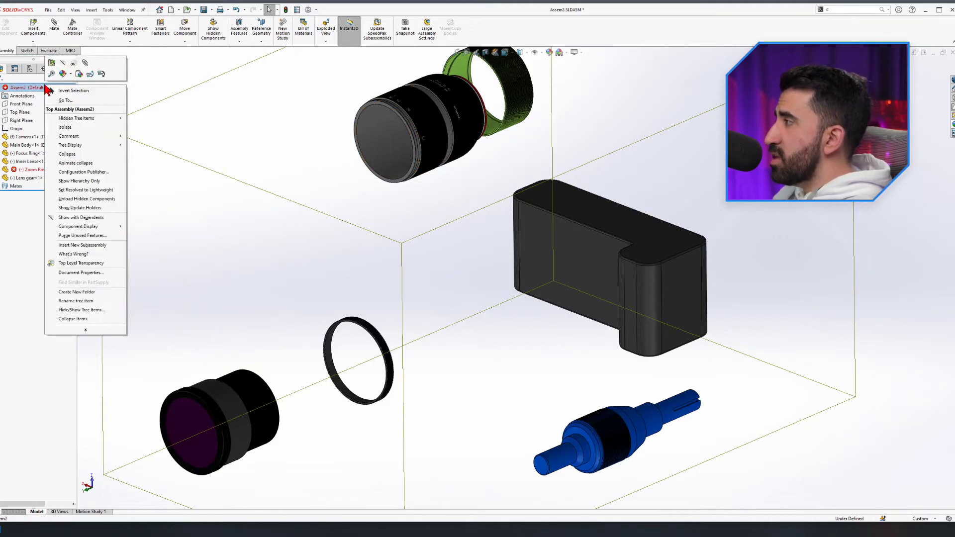
left_click(92, 162)
scroll(600, 288, "down", 5)
scroll(585, 181, "up", 4)
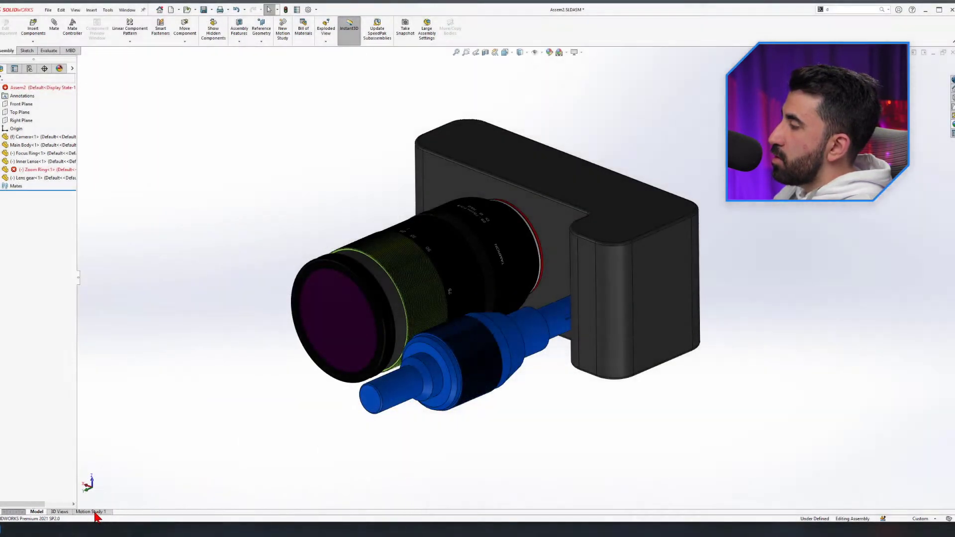
In Motion Study 1, add a rotate-model animation with one clockwise Z-axis rotation, 5 seconds long from 0 seconds, and play it
left_click(92, 512)
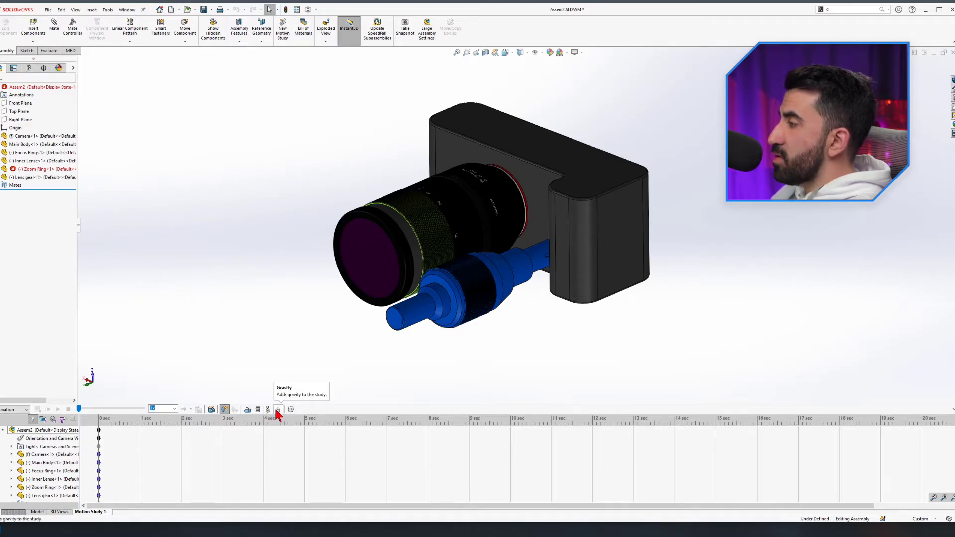
left_click(212, 410)
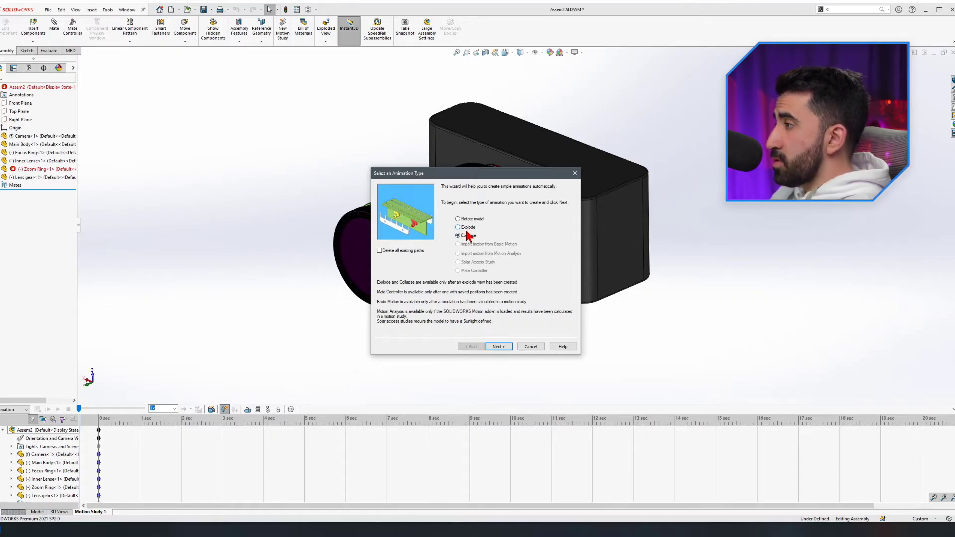
left_click(497, 346)
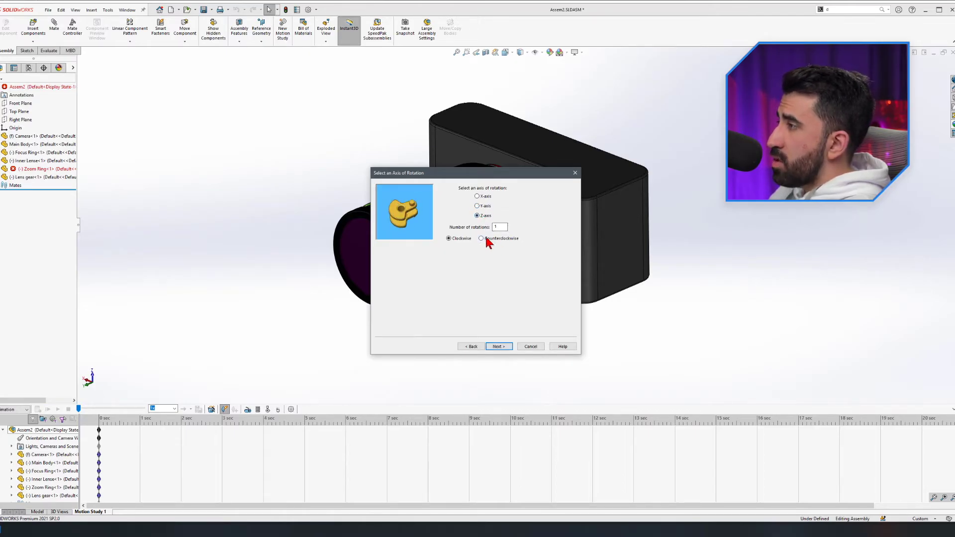
left_click(505, 345)
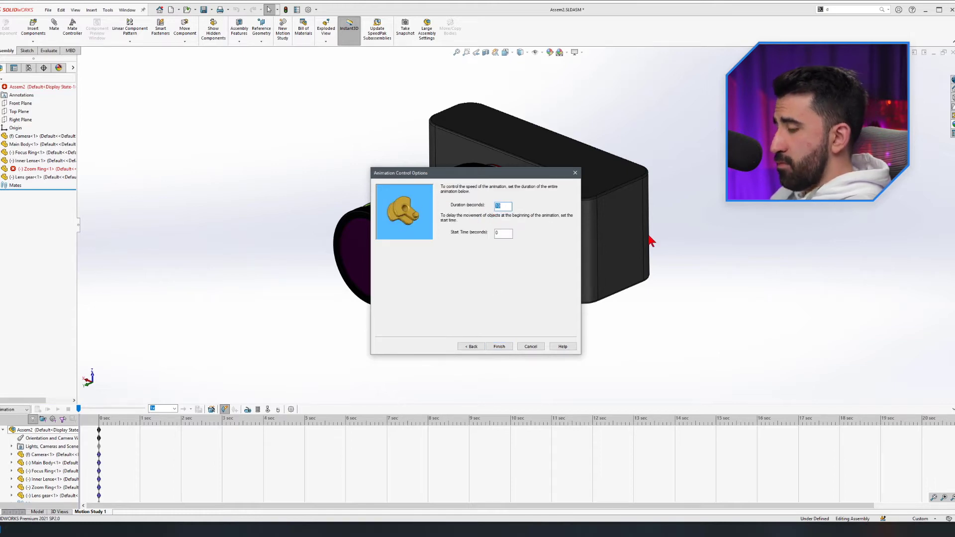
type("5")
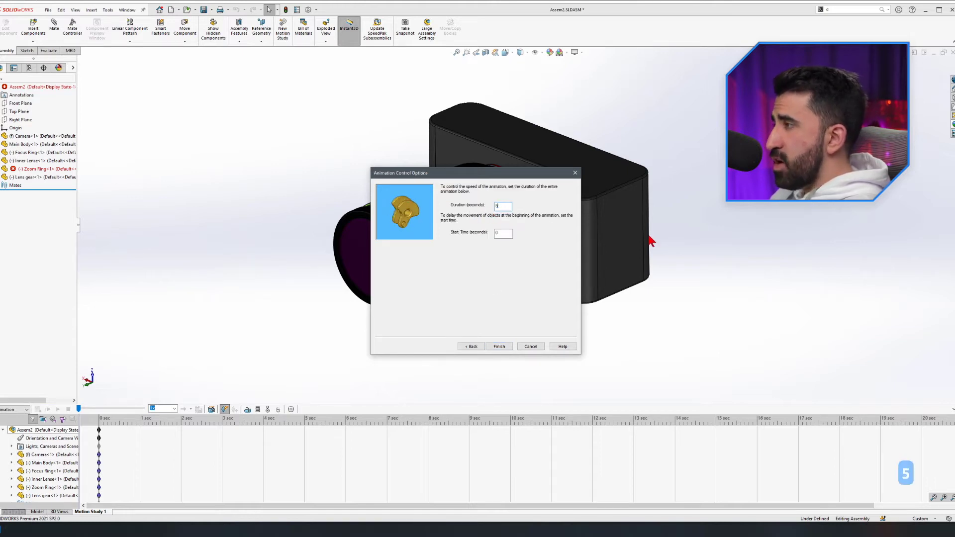
left_click(507, 345)
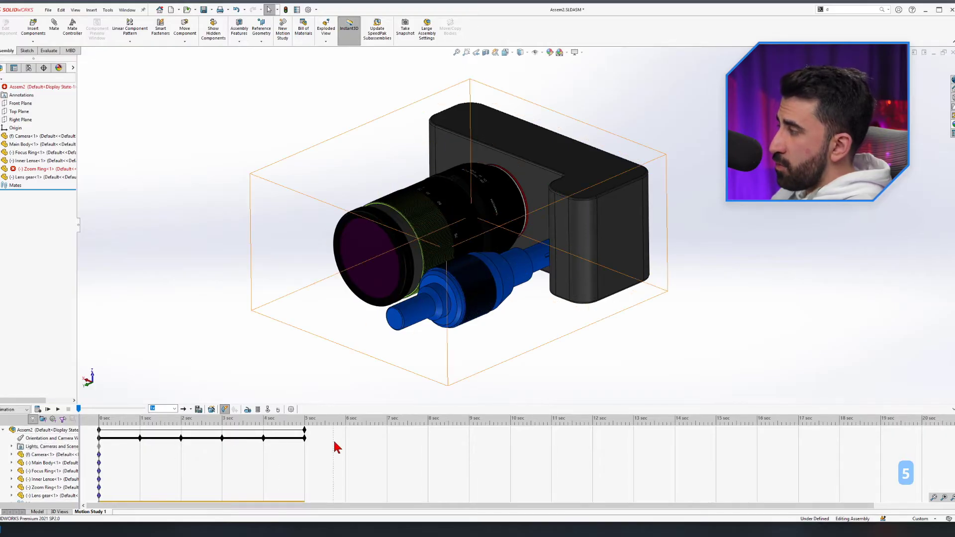
left_click(57, 409)
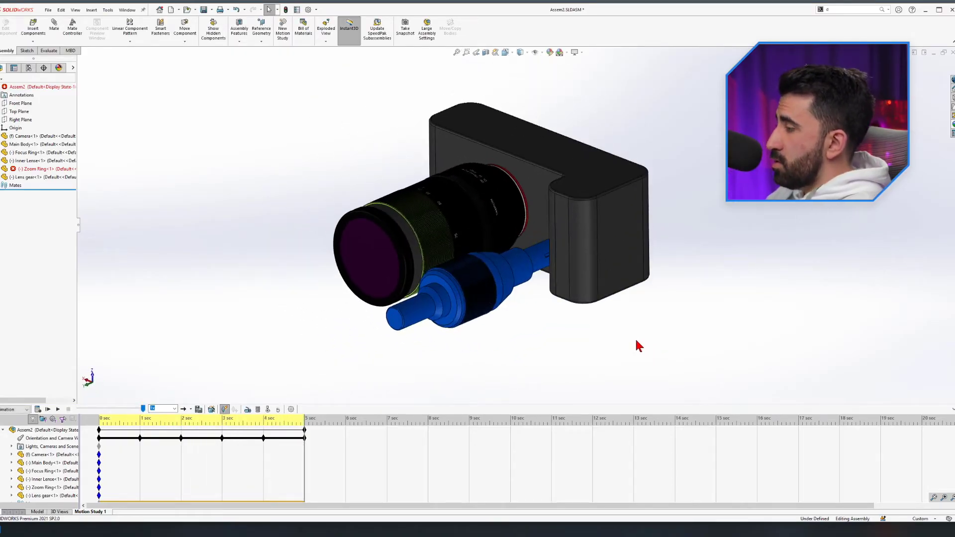
scroll(579, 144, "down", 2)
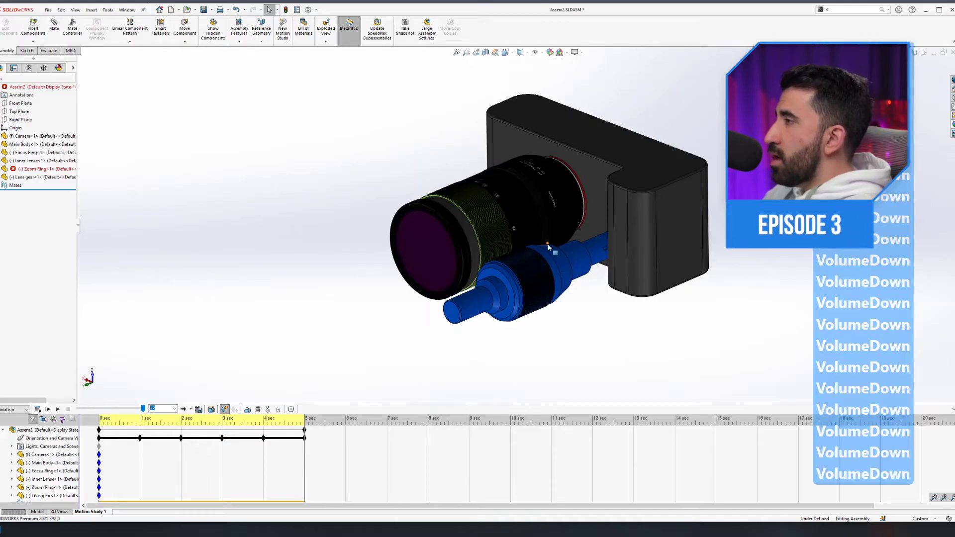
scroll(560, 216, "down", 3)
scroll(565, 219, "up", 4)
scroll(544, 233, "down", 1)
scroll(543, 234, "down", 3)
scroll(544, 234, "up", 4)
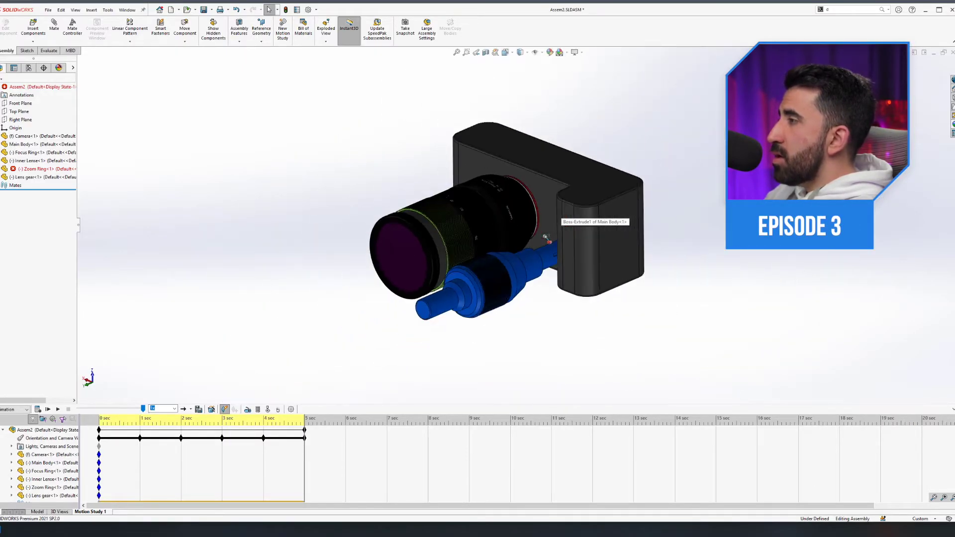
scroll(617, 294, "down", 2)
scroll(617, 294, "up", 3)
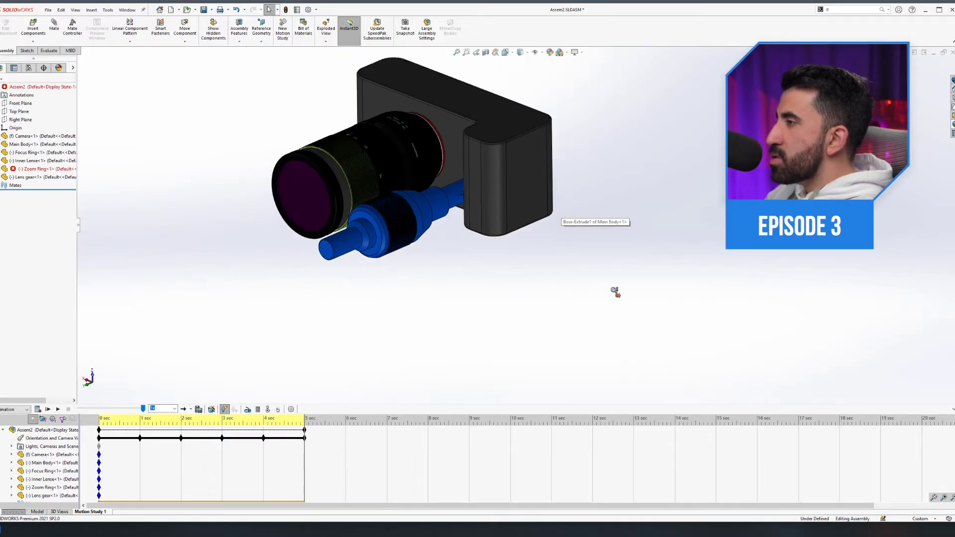
scroll(615, 291, "down", 3)
scroll(615, 291, "up", 3)
scroll(488, 207, "down", 4)
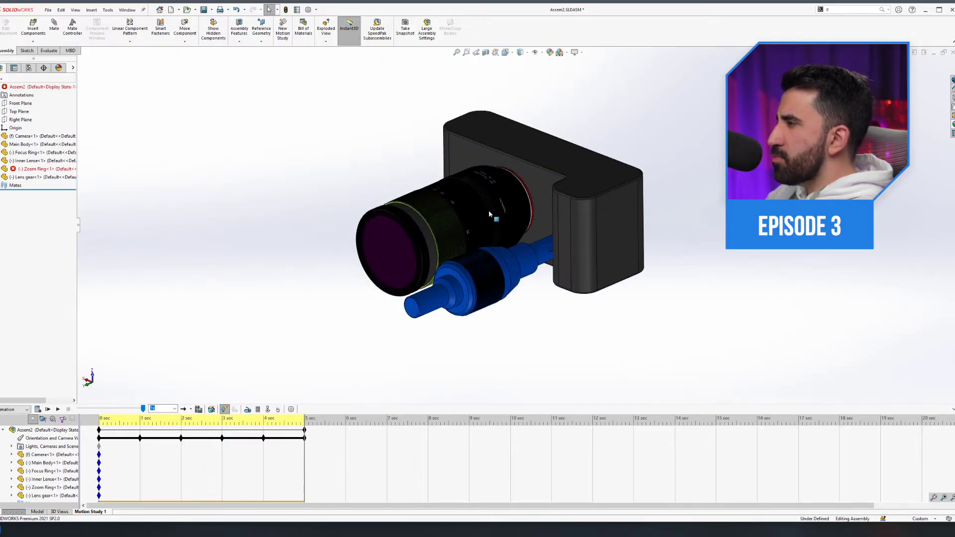
scroll(558, 353, "up", 2)
scroll(558, 351, "down", 2)
scroll(559, 343, "up", 2)
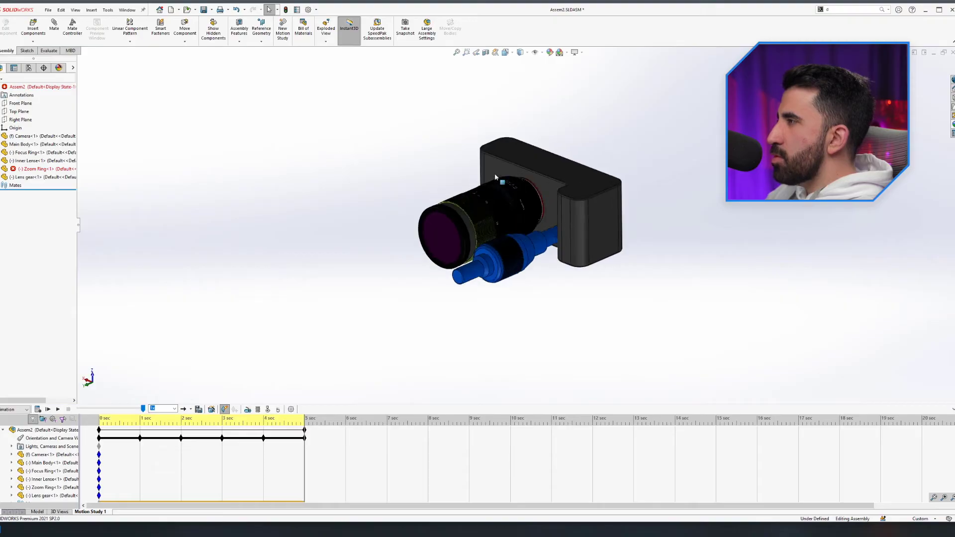
scroll(562, 319, "down", 2)
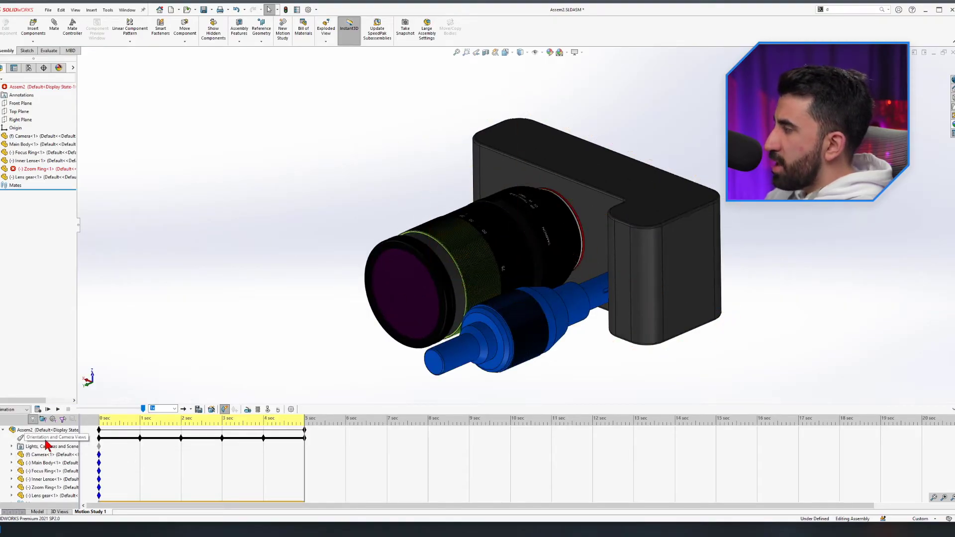
scroll(563, 318, "up", 2)
scroll(563, 317, "down", 3)
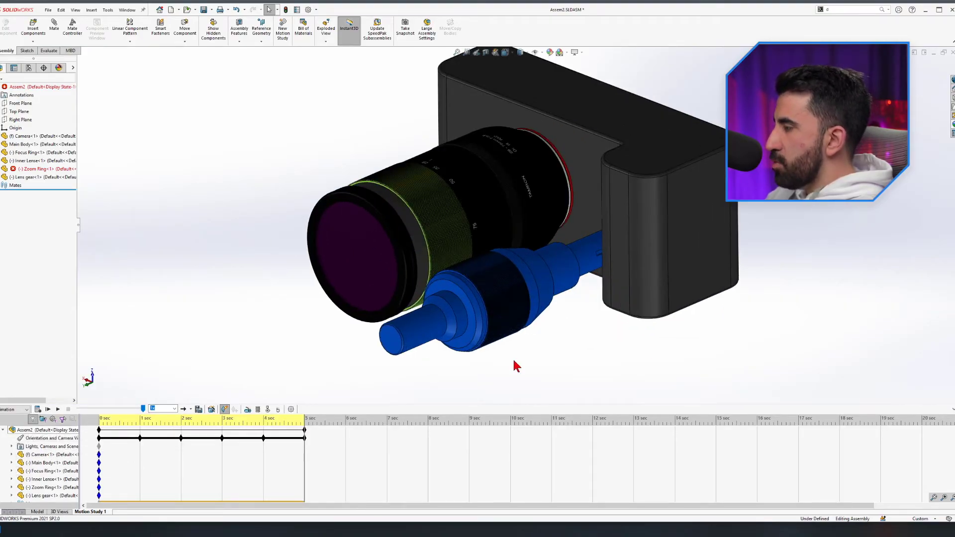
scroll(513, 357, "up", 2)
Replay the rotation and add an explode animation to the motion study with a 5-second duration starting at 5 seconds
left_click(48, 410)
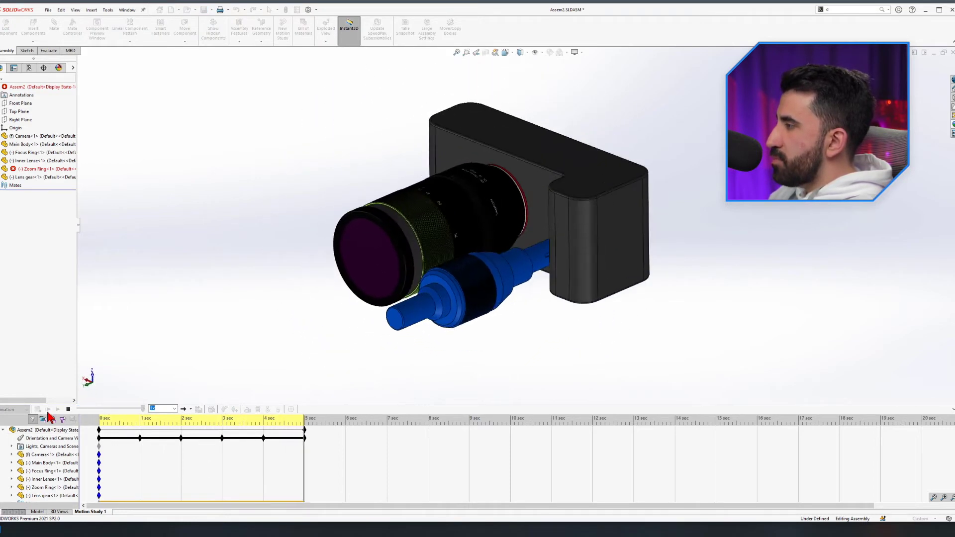
left_click(225, 421)
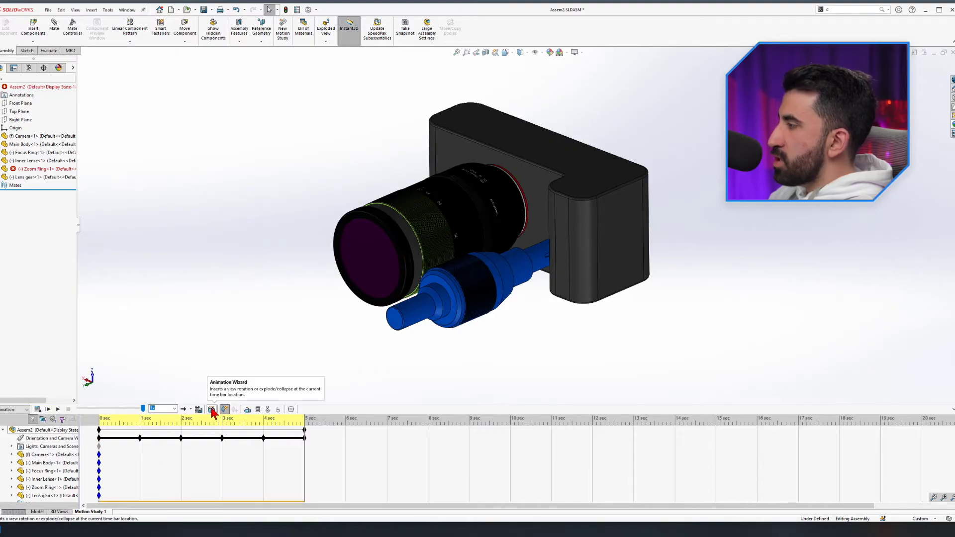
left_click(212, 409)
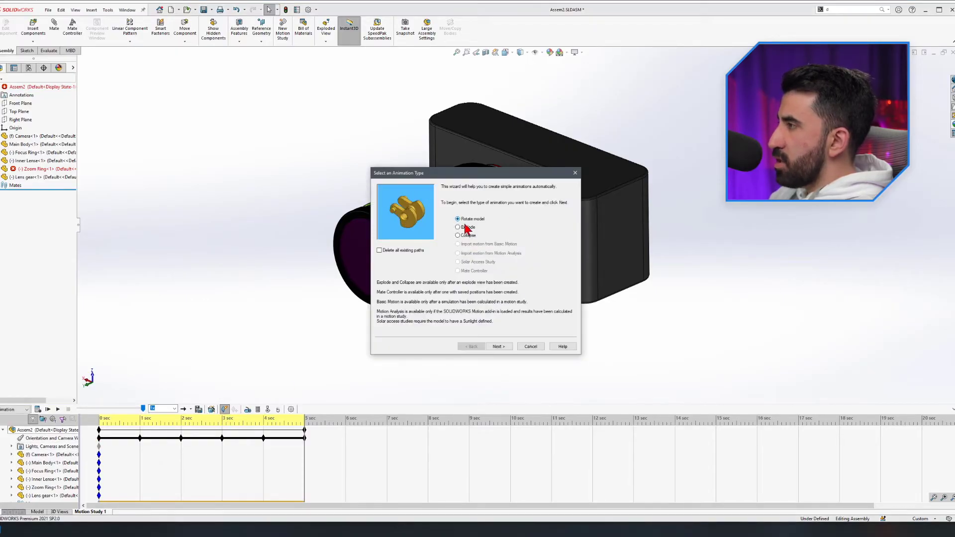
left_click(508, 347)
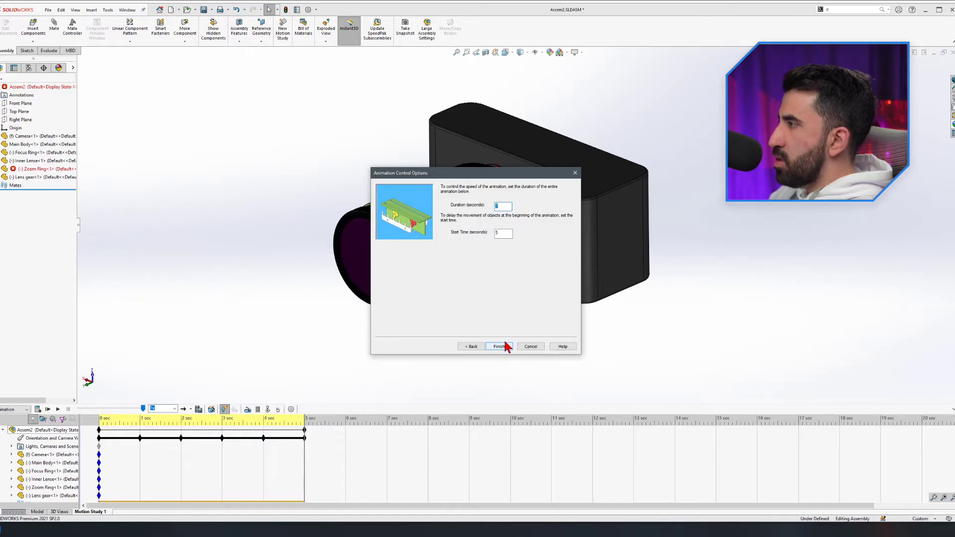
type("5")
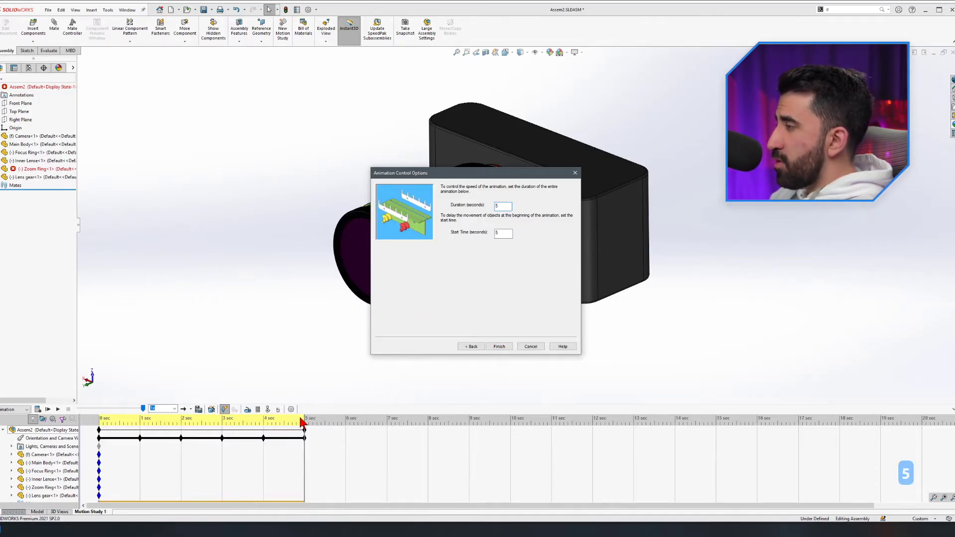
left_click(499, 346)
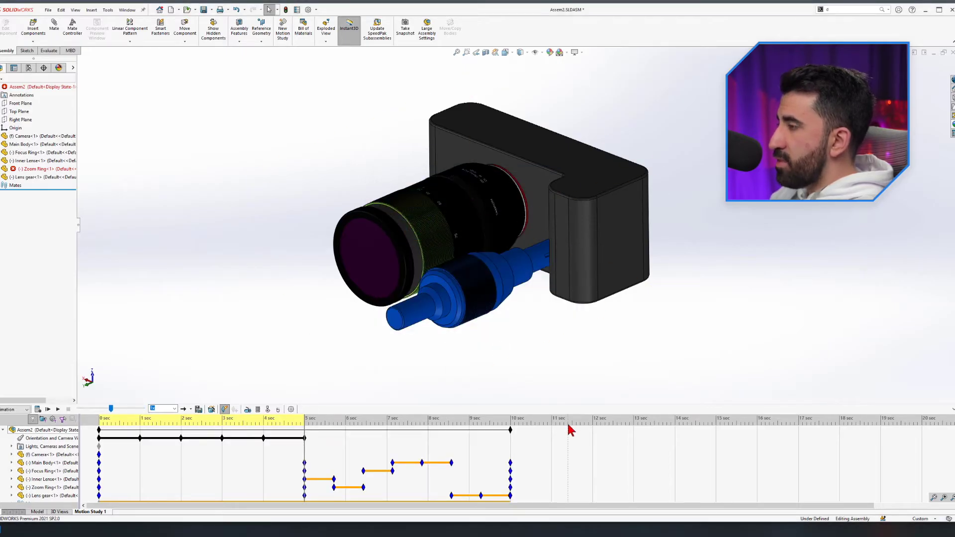
Add a collapse animation to the motion study with a 5-second duration starting at 10 seconds
left_click(211, 410)
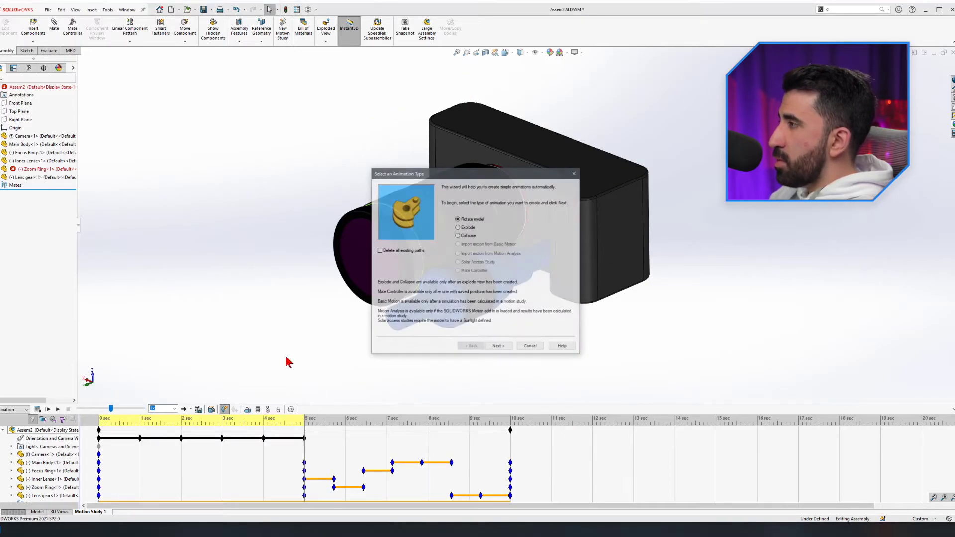
left_click(506, 347)
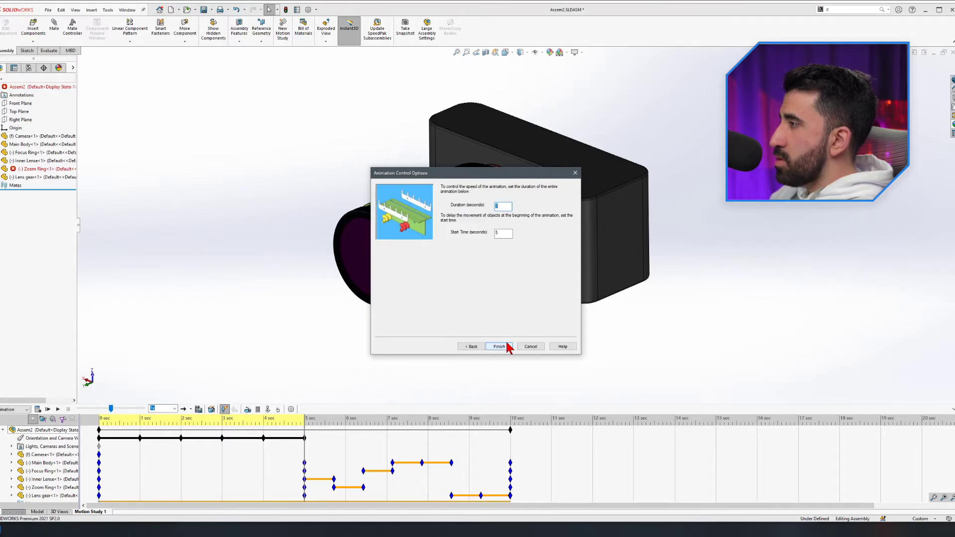
type("5")
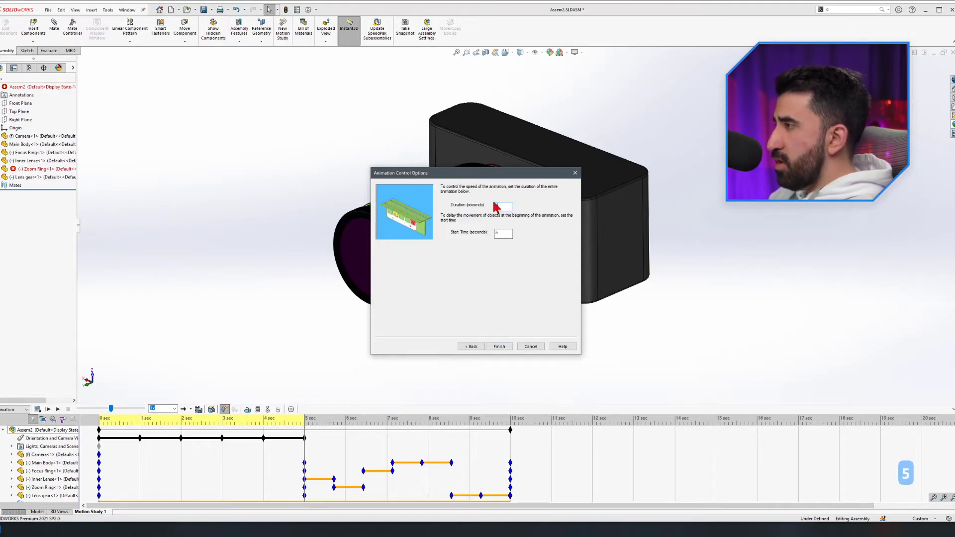
type("10")
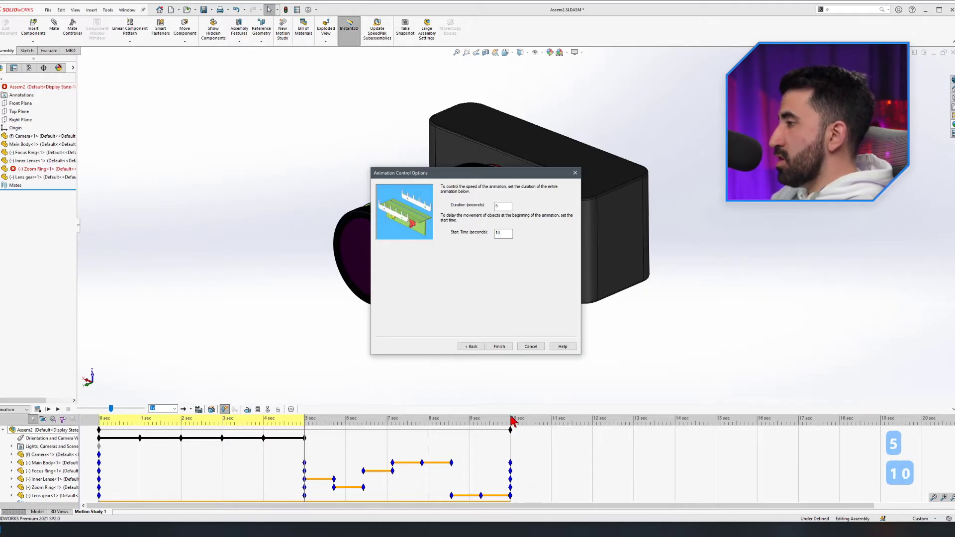
left_click(499, 347)
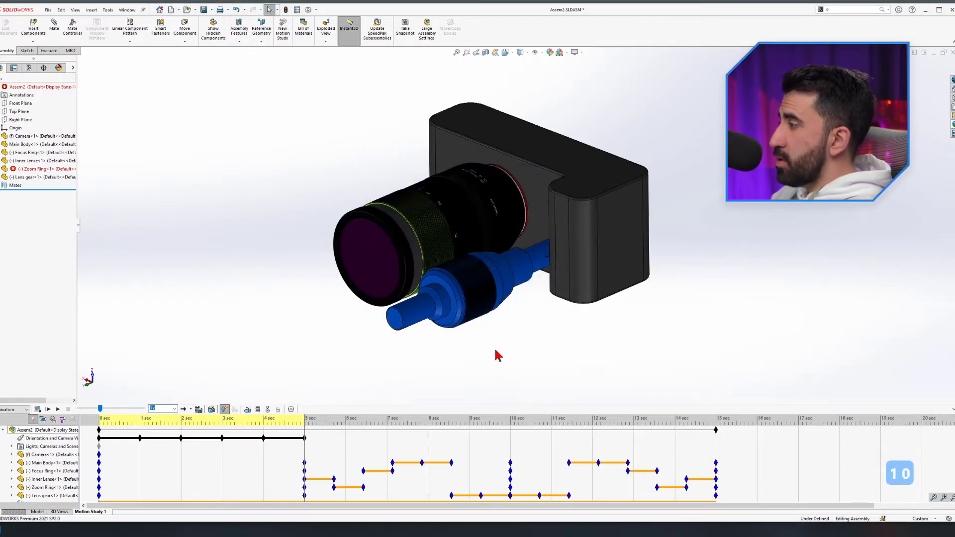
Play the full motion study from the start and examine the assembly at the end of the collapse
left_click(48, 410)
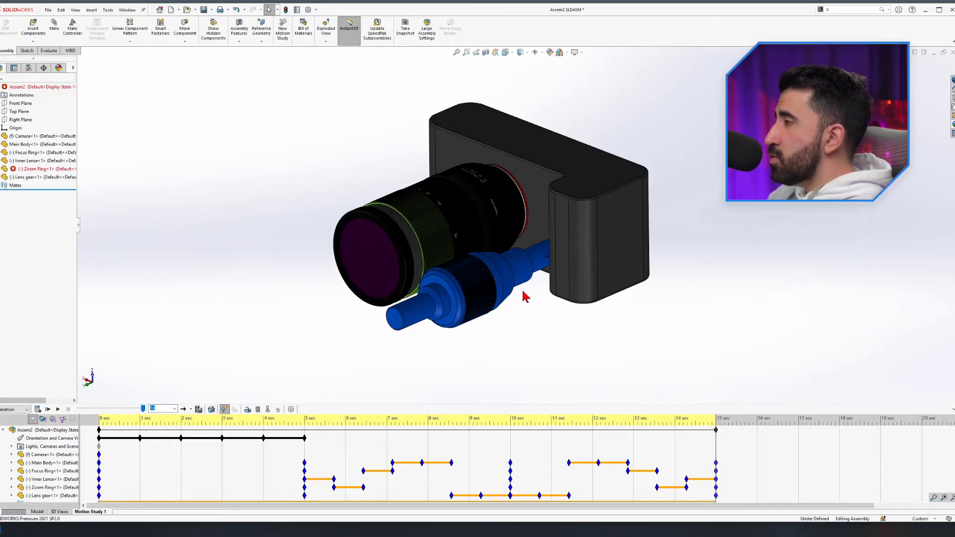
scroll(497, 216, "up", 3)
scroll(526, 232, "down", 3)
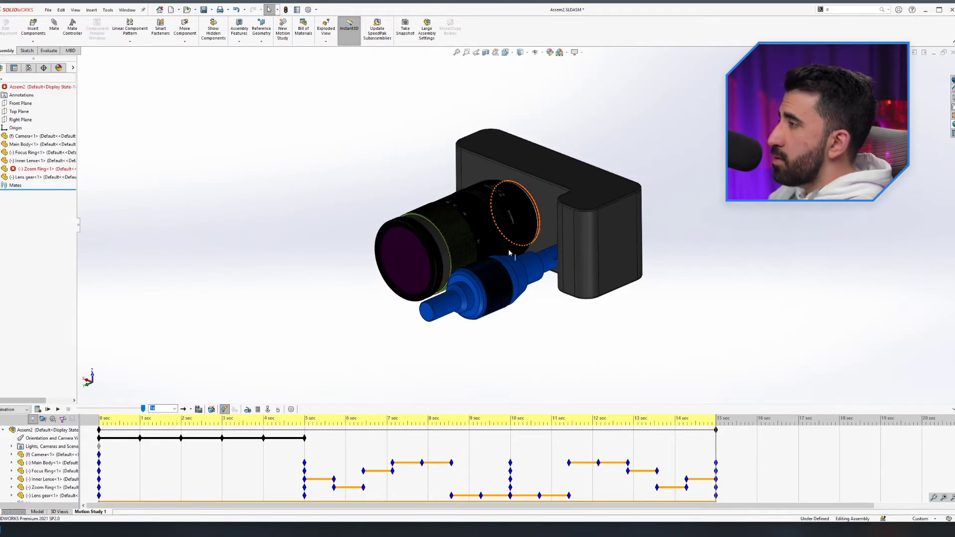
scroll(502, 207, "up", 3)
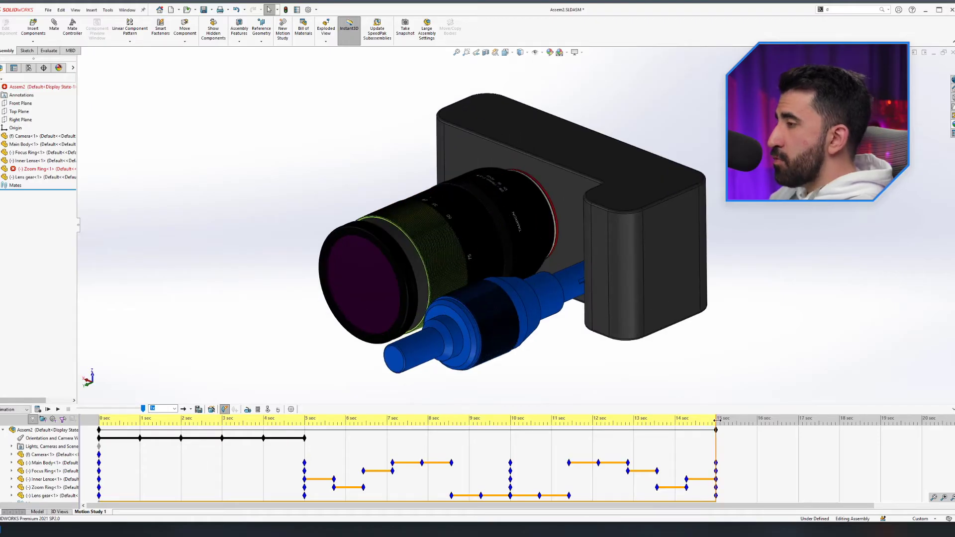
Move the time bar to 17 seconds and enable view key creation for Orientation and Camera Views
left_click_drag(716, 421, 799, 418)
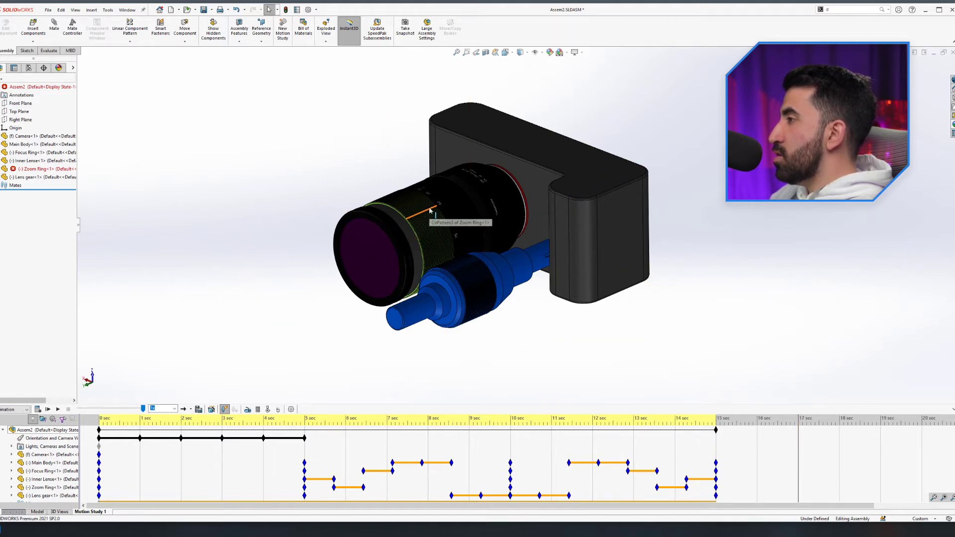
scroll(432, 215, "down", 4)
scroll(524, 251, "up", 2)
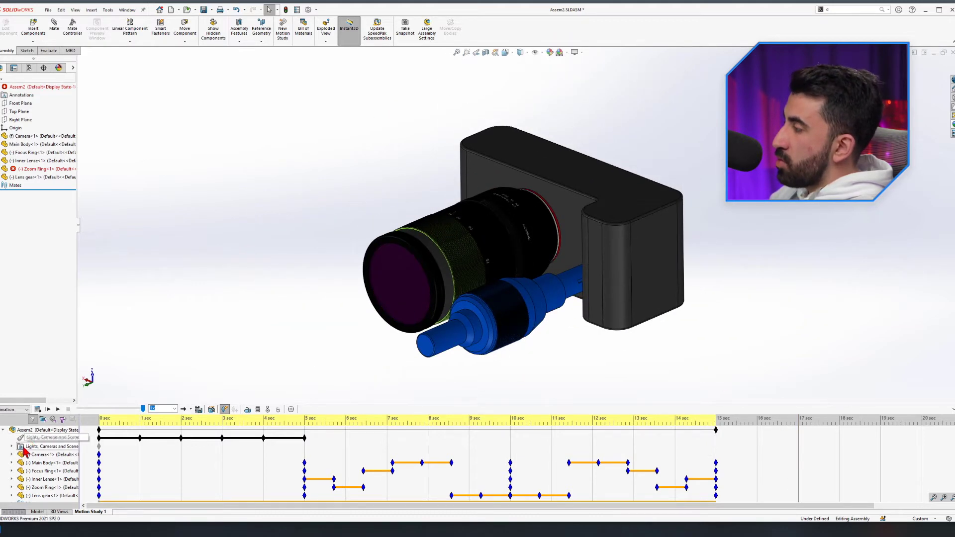
right_click(50, 440)
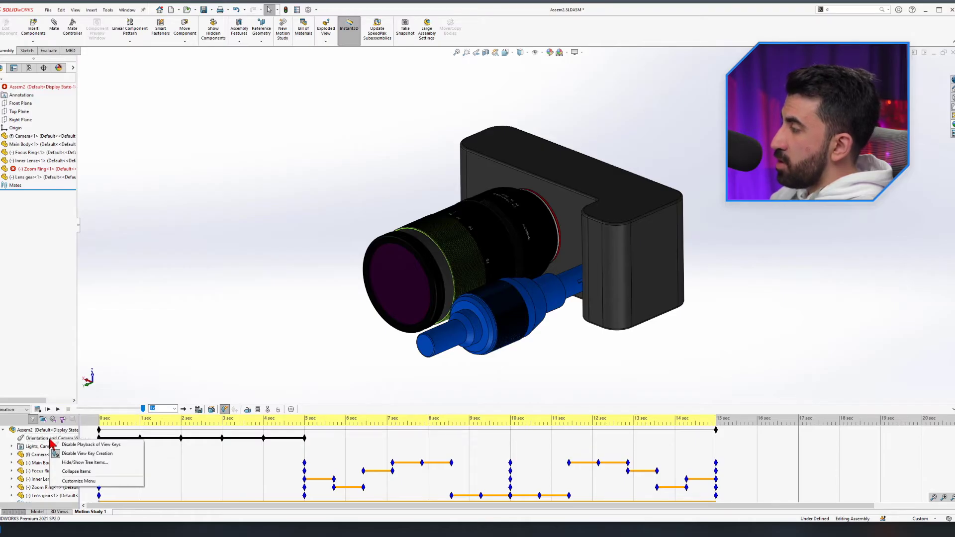
left_click(86, 454)
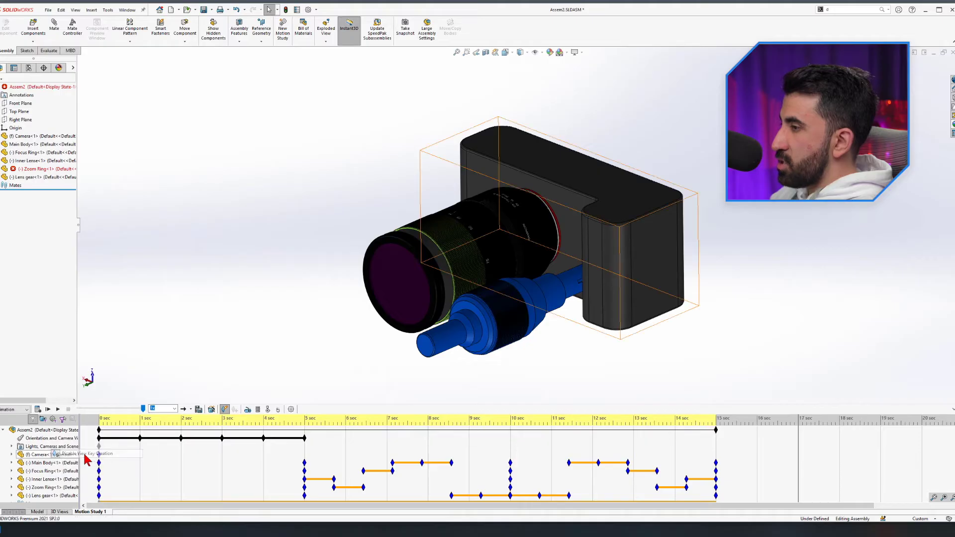
Try recording a zoomed-in view key at 17 seconds without a starting key at 15 seconds, and undo it after playback
scroll(504, 244, "up", 3)
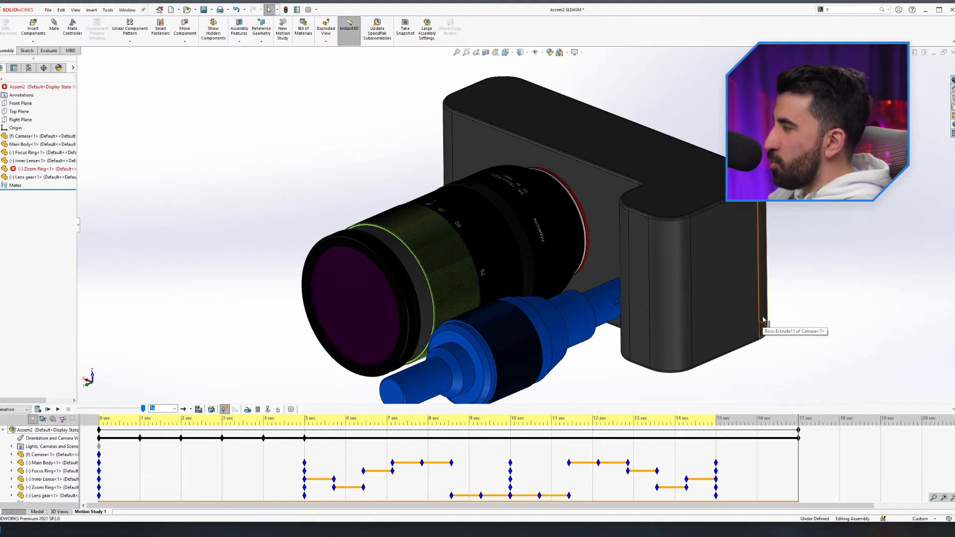
left_click(48, 409)
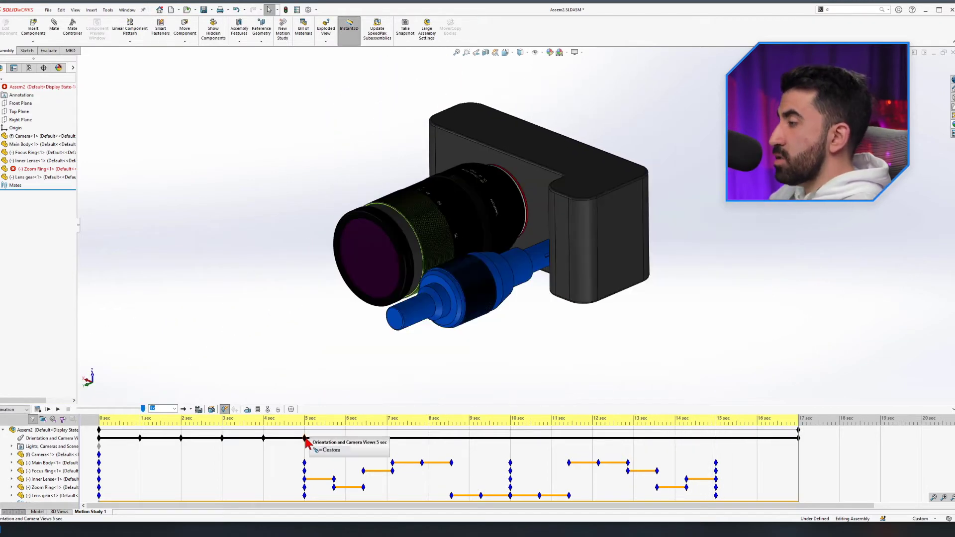
left_click(305, 439)
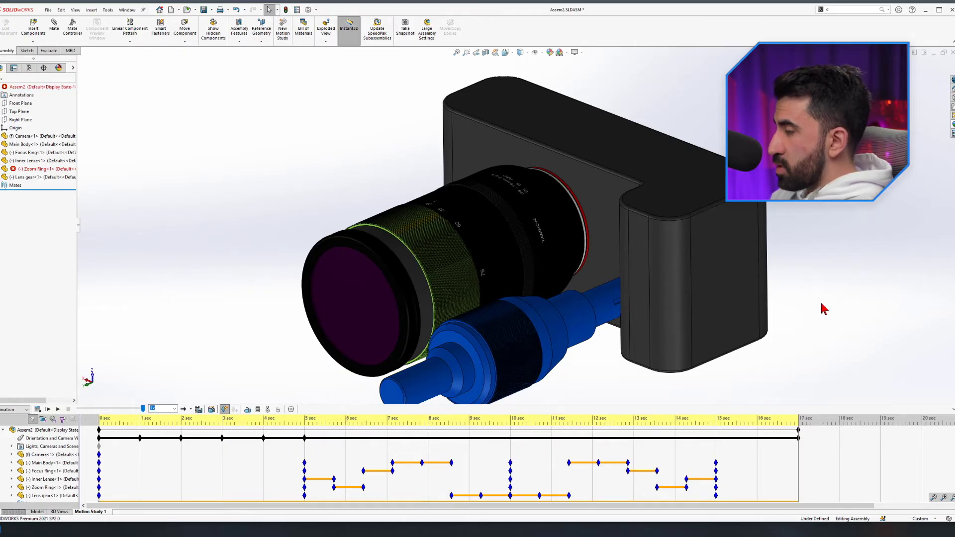
key("ctrl+z")
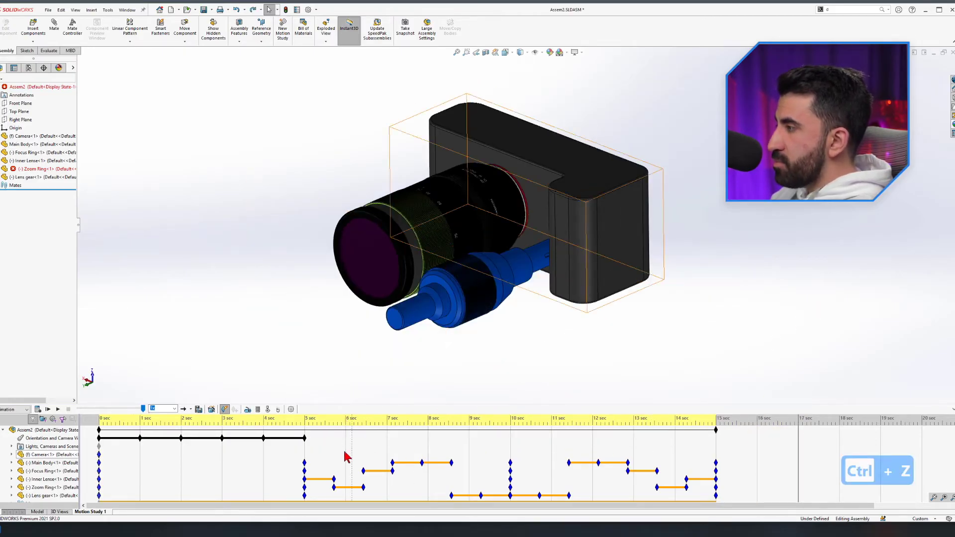
Place an Orientation and Camera Views key at 15 seconds and record a zoomed-in view of the lens at 17 seconds
left_click_drag(304, 440, 310, 443)
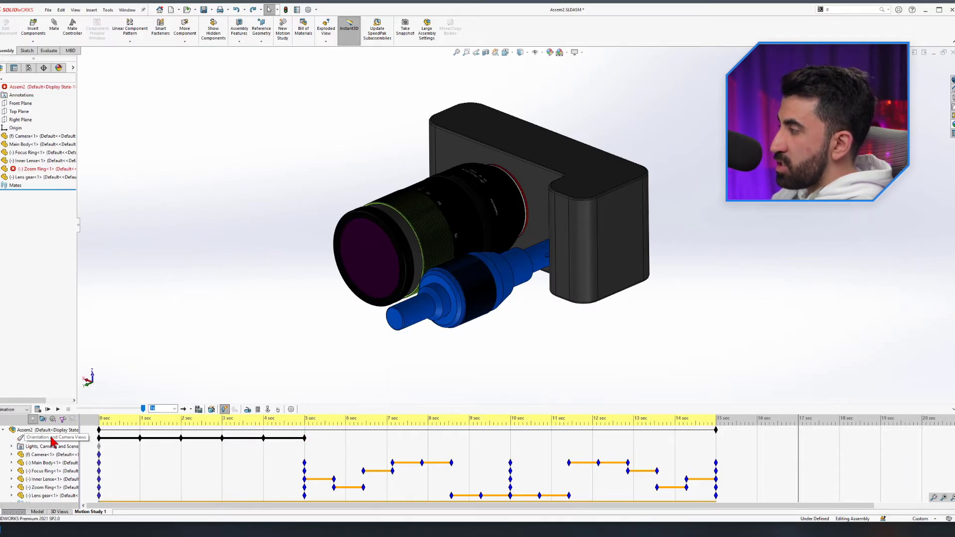
left_click_drag(110, 440, 185, 440)
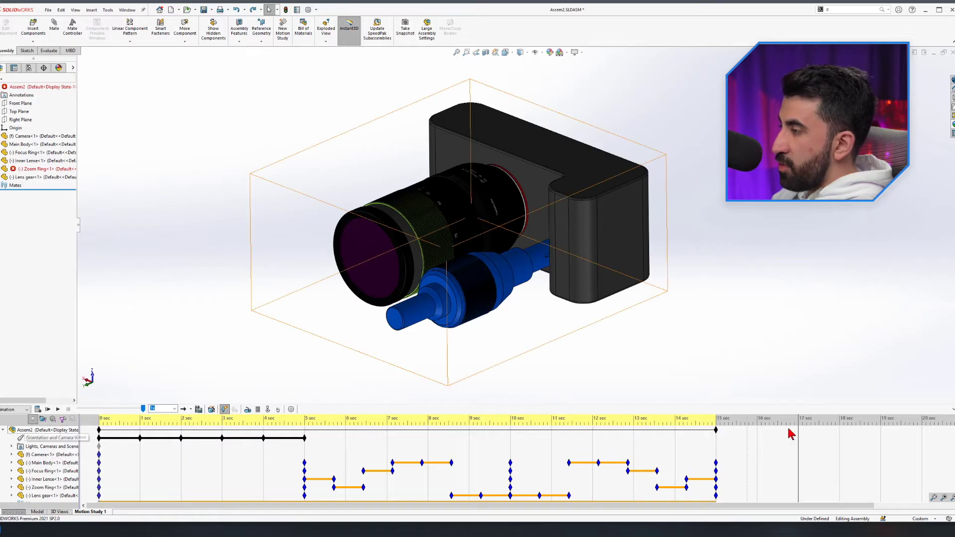
scroll(60, 478, "down", 1)
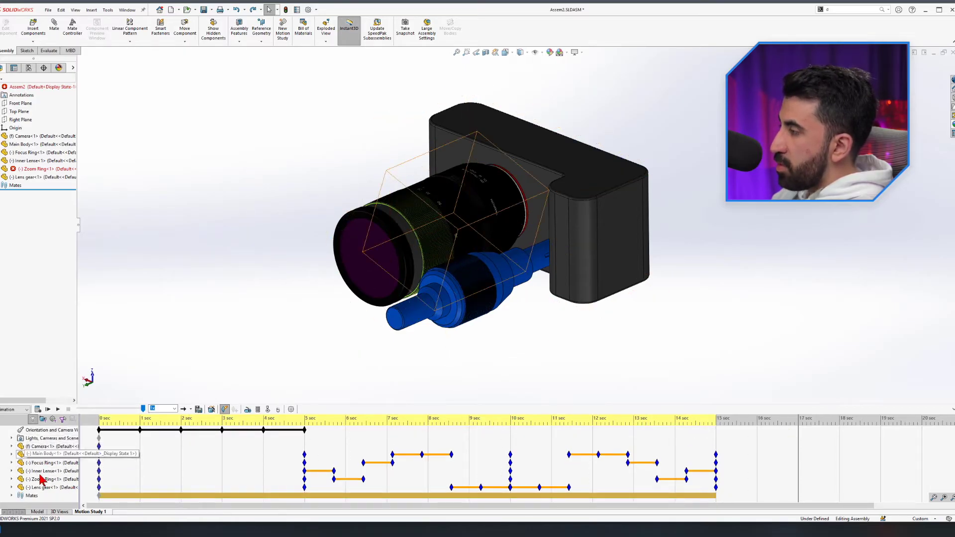
scroll(50, 485, "up", 1)
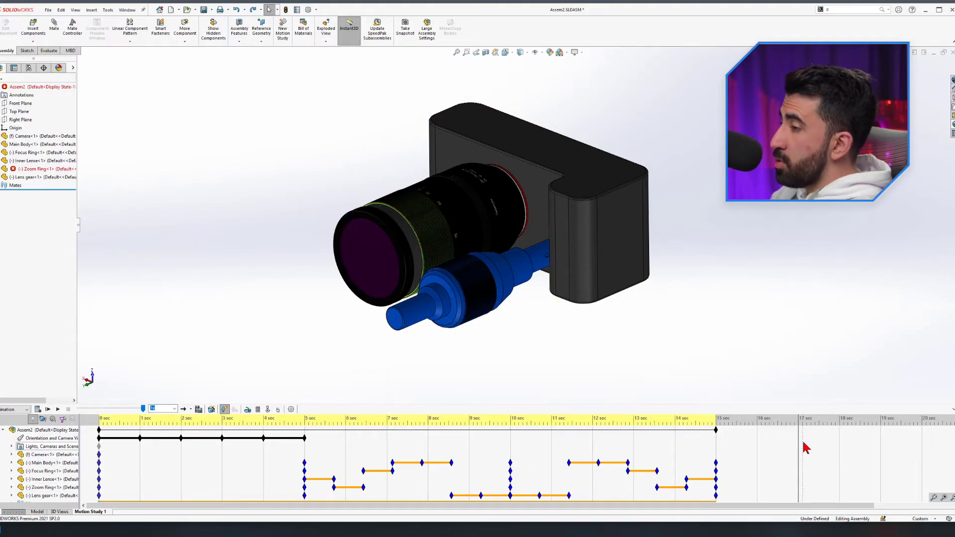
right_click(717, 442)
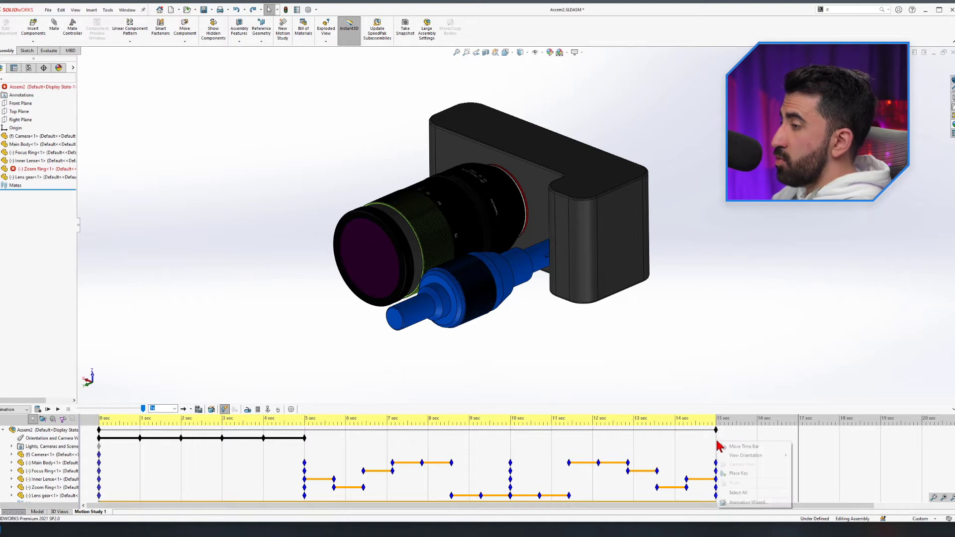
left_click(738, 473)
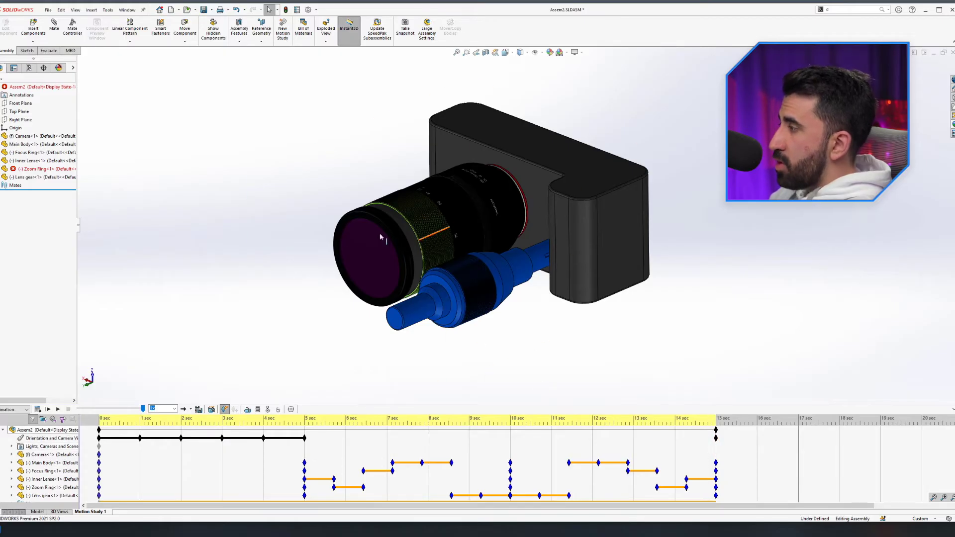
scroll(461, 206, "down", 3)
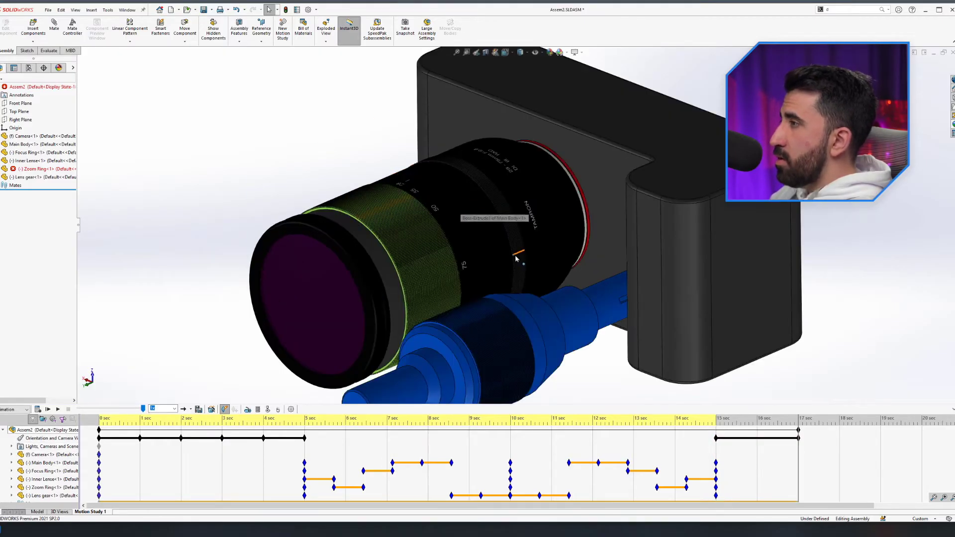
Play the motion study from the start to check the camera zoom between 15 and 17 seconds
left_click(754, 441)
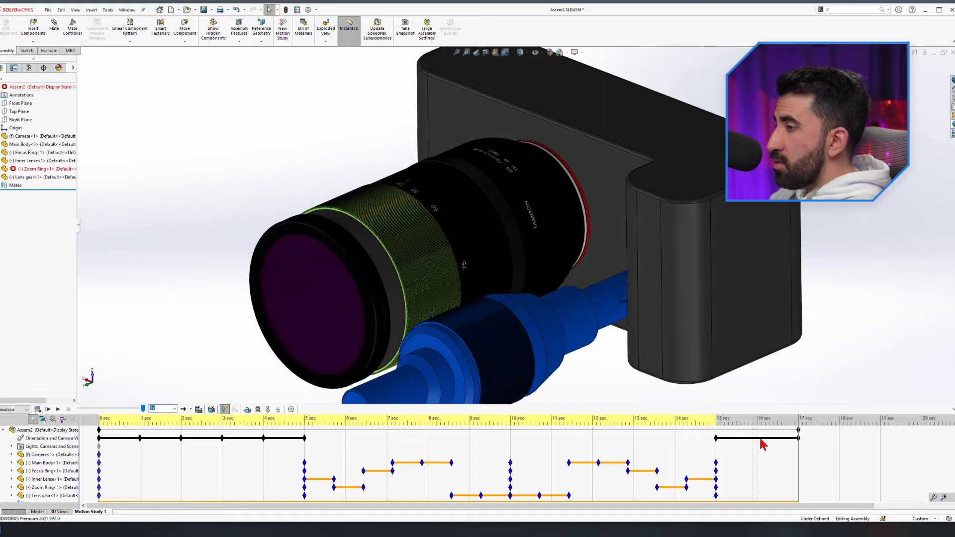
left_click(719, 457)
left_click(48, 409)
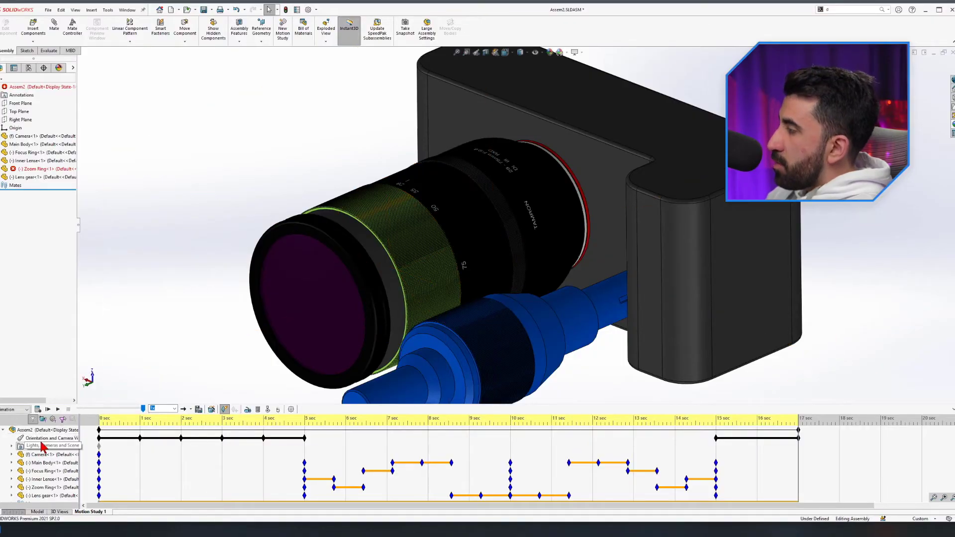
Disable view key creation for Orientation and Camera Views and inspect the lens and lens gear from several angles
left_click(69, 455)
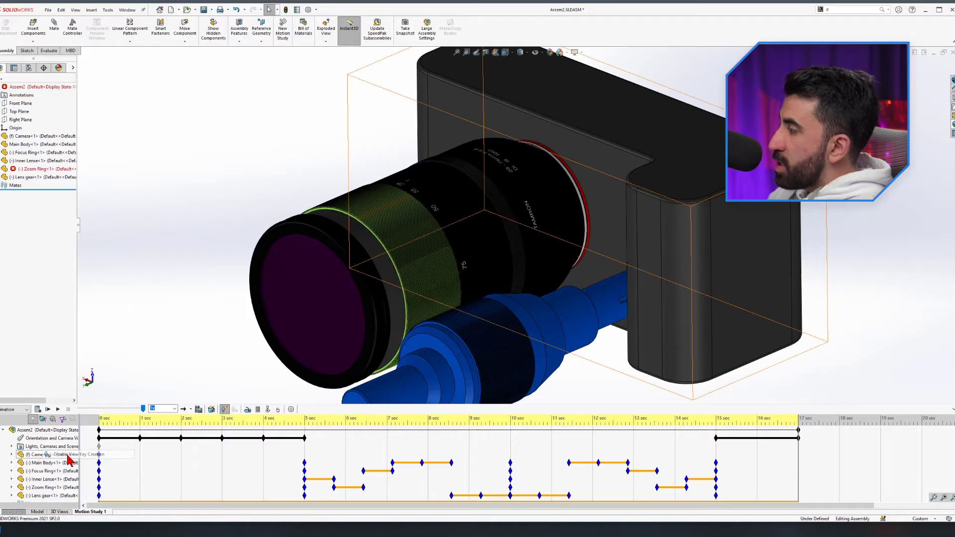
middle_click_drag(596, 224, 524, 198)
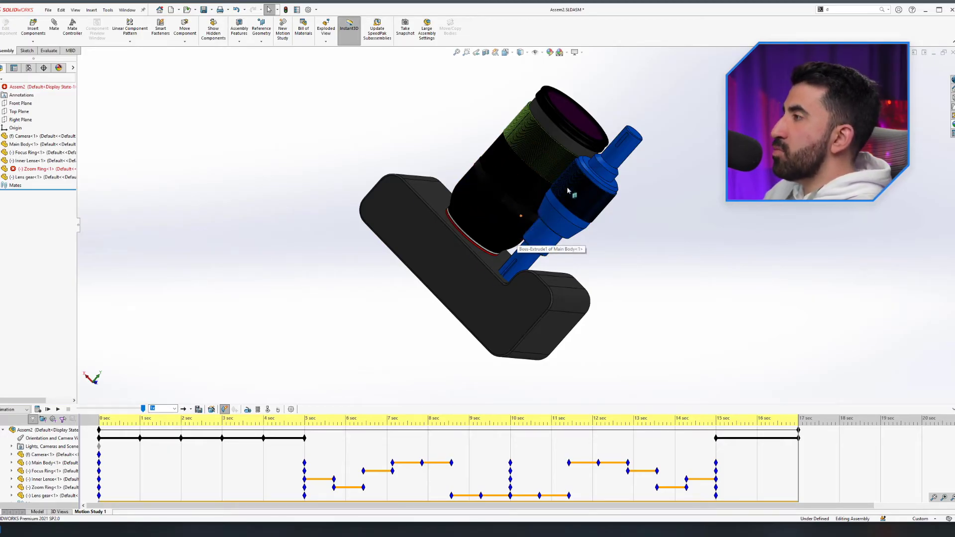
scroll(547, 205, "down", 5)
key("f")
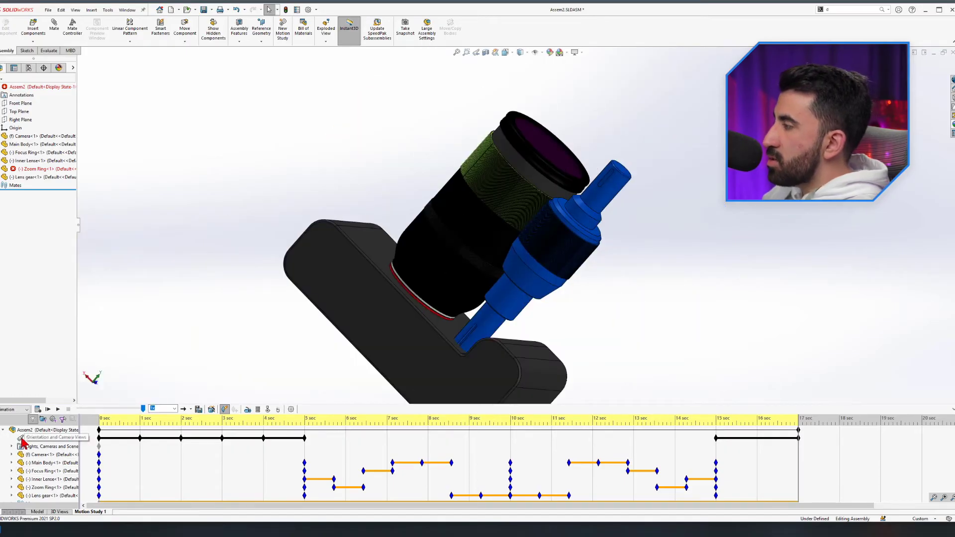
middle_click_drag(389, 292, 472, 75)
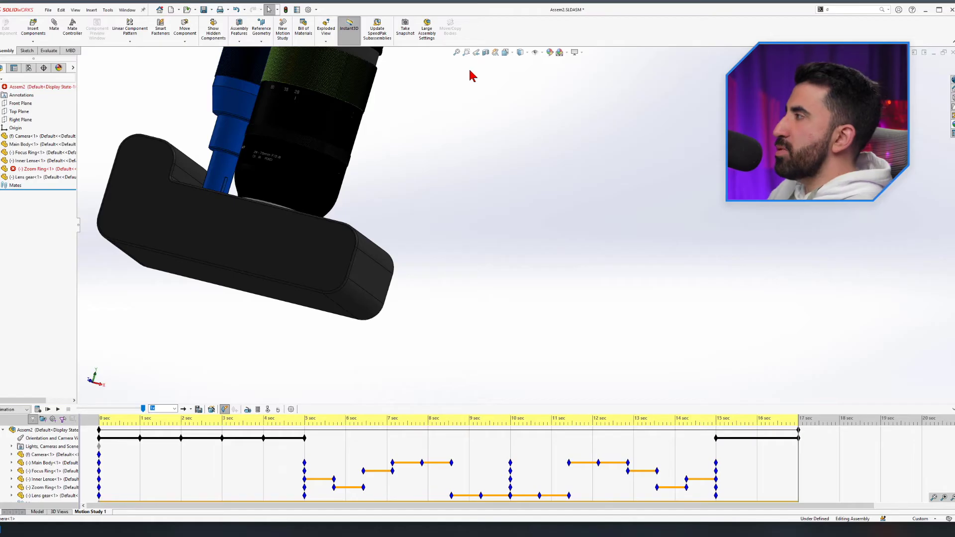
scroll(463, 207, "up", 3)
scroll(458, 202, "down", 10)
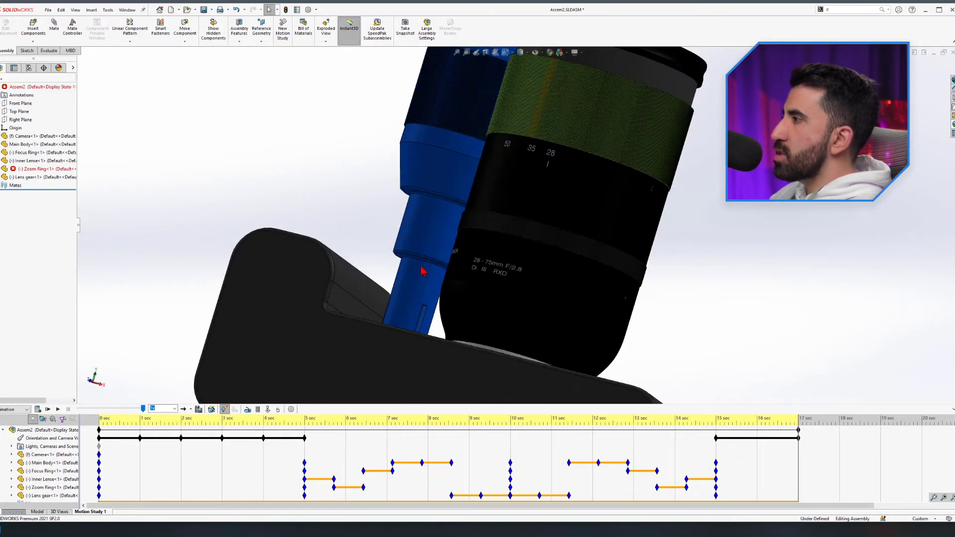
scroll(641, 300, "up", 4)
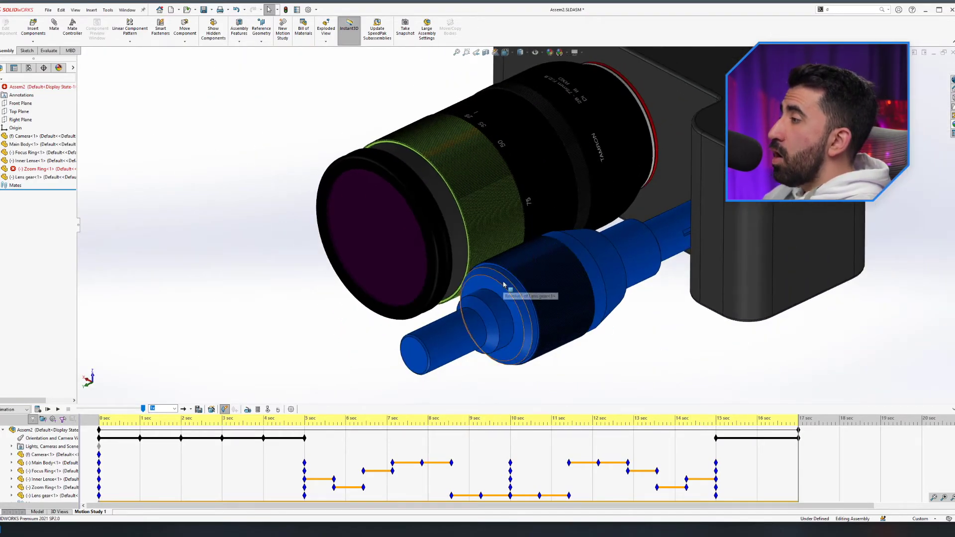
Rotate the lens gear with the time bar at 17 seconds to record its motion key
left_click(504, 285)
left_click_drag(526, 317, 477, 247)
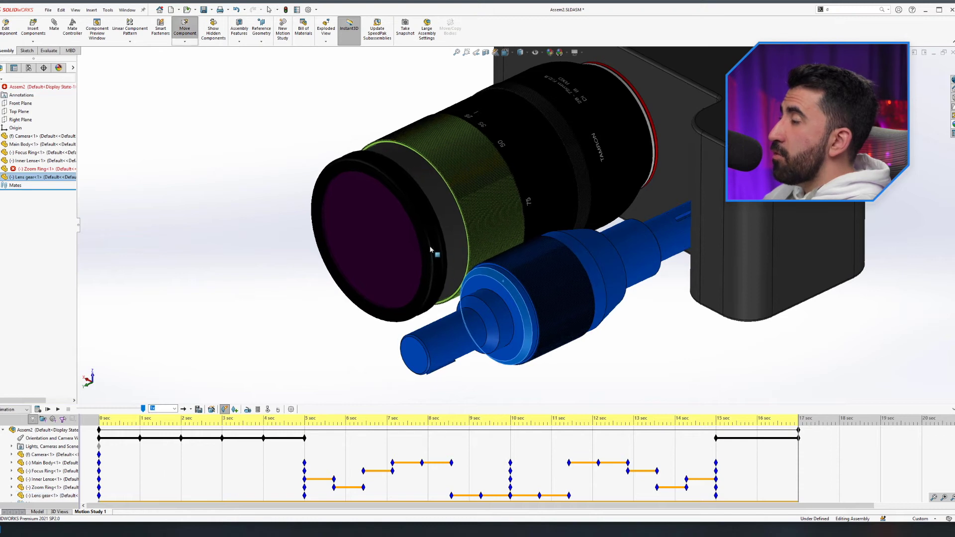
left_click_drag(523, 276, 559, 352)
left_click_drag(518, 282, 478, 276)
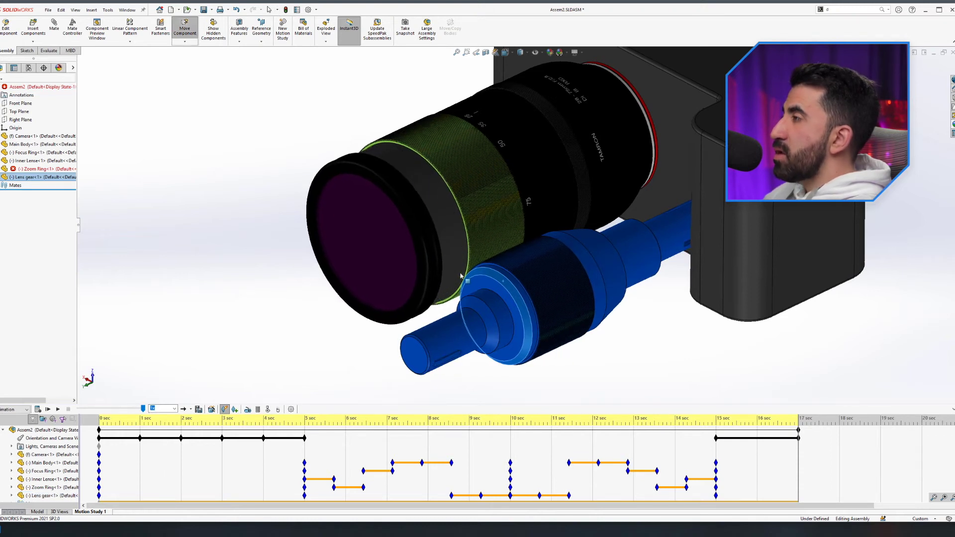
key("Escape")
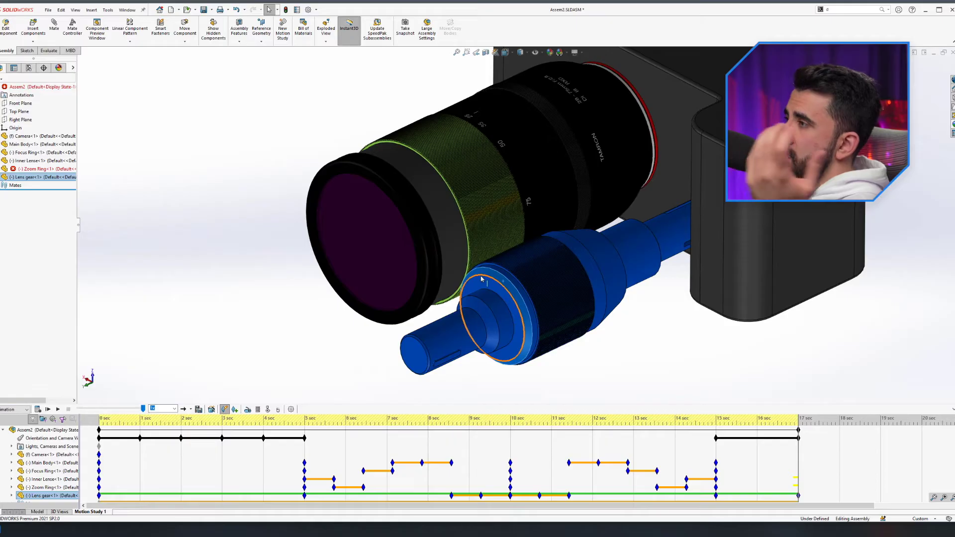
Pull the inner lens forward out of the zoom ring to record its extended position at 17 seconds
scroll(481, 280, "down", 2)
left_click(394, 164)
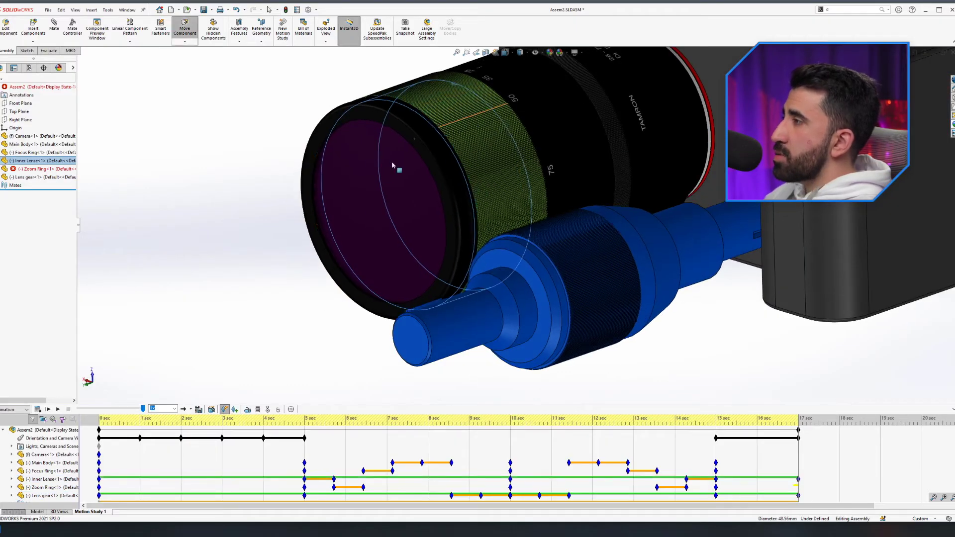
left_click(740, 420)
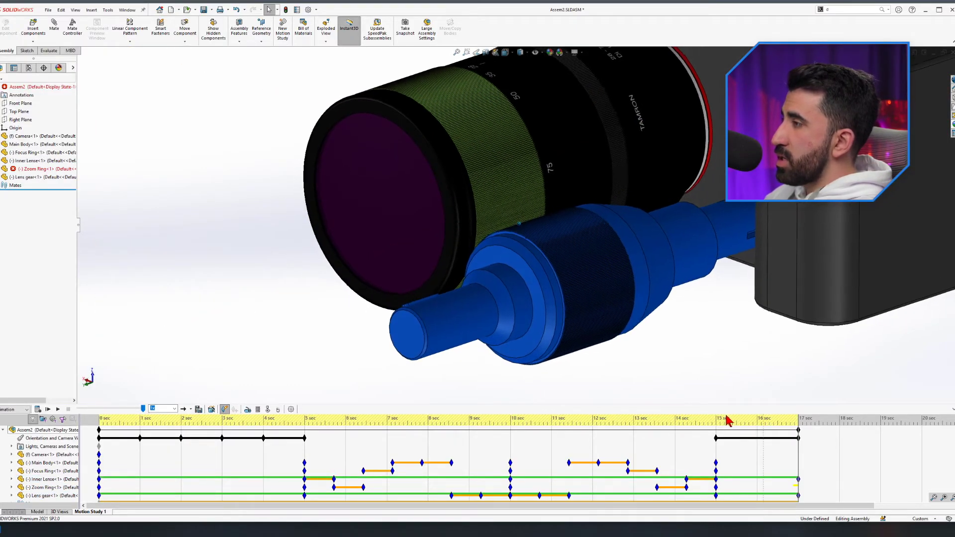
left_click(724, 420)
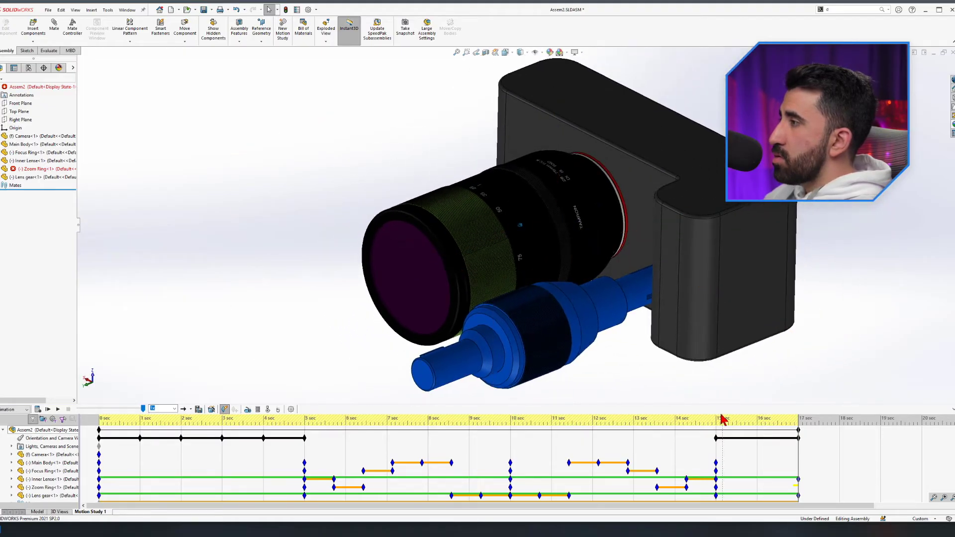
left_click(706, 412)
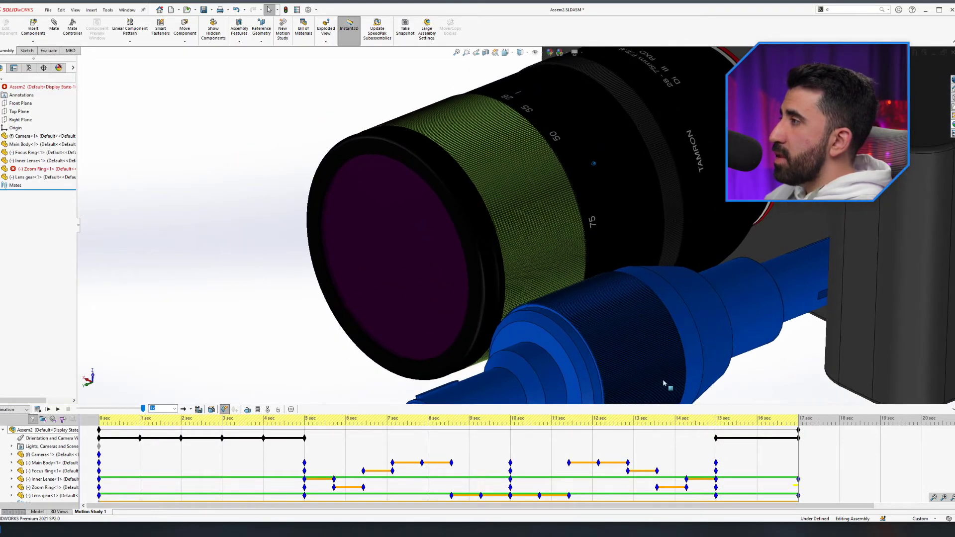
left_click(452, 185)
left_click_drag(398, 207, 486, 171)
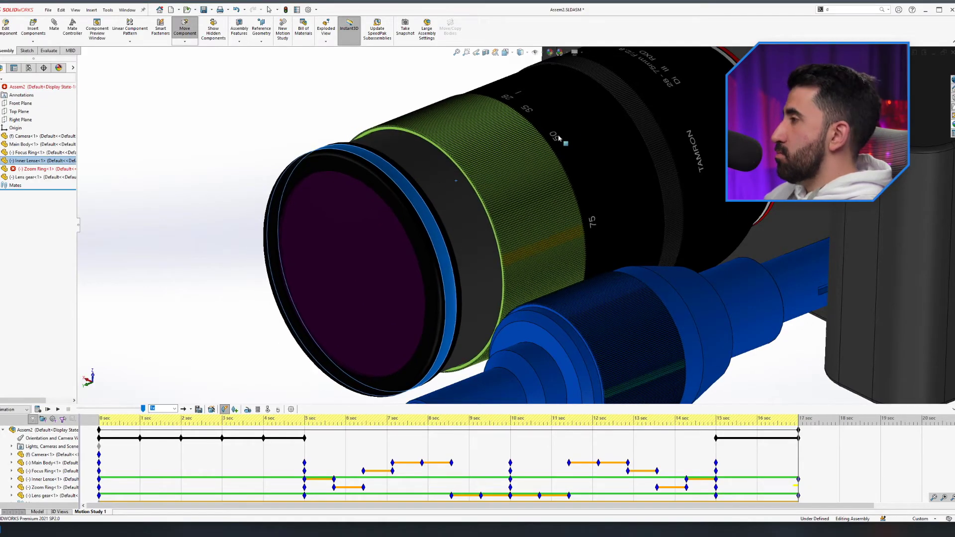
left_click(482, 142)
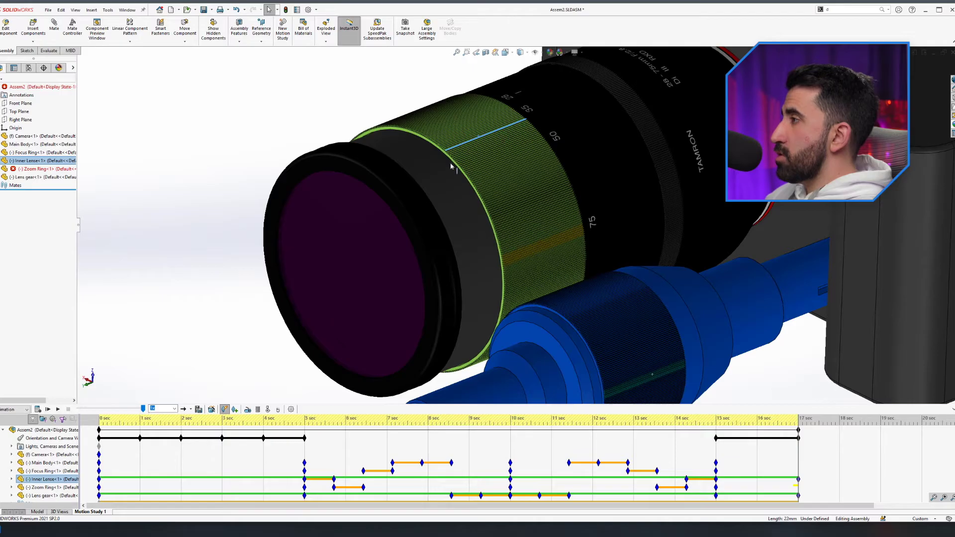
Play the motion study from 15 seconds and again from about 17 seconds to check the camera rotation up to 20 seconds
left_click(474, 280)
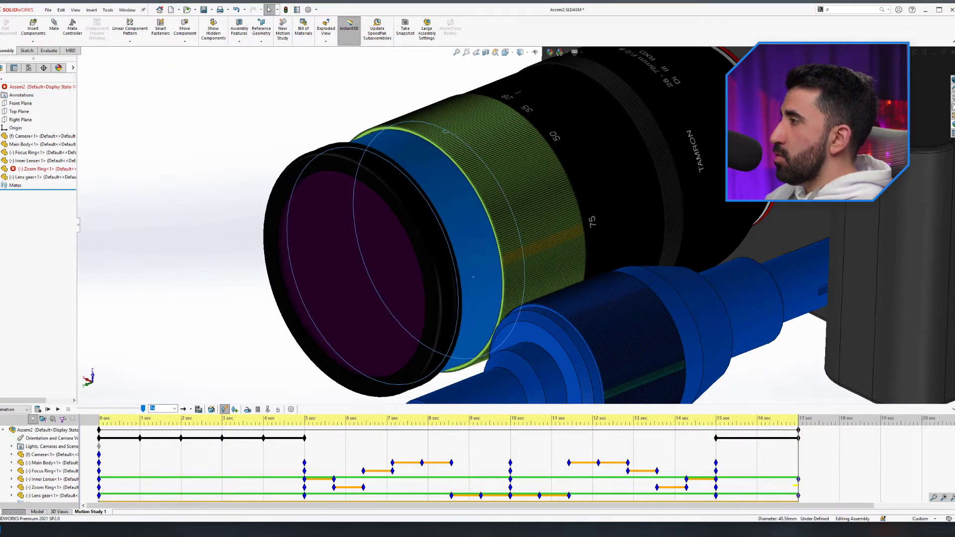
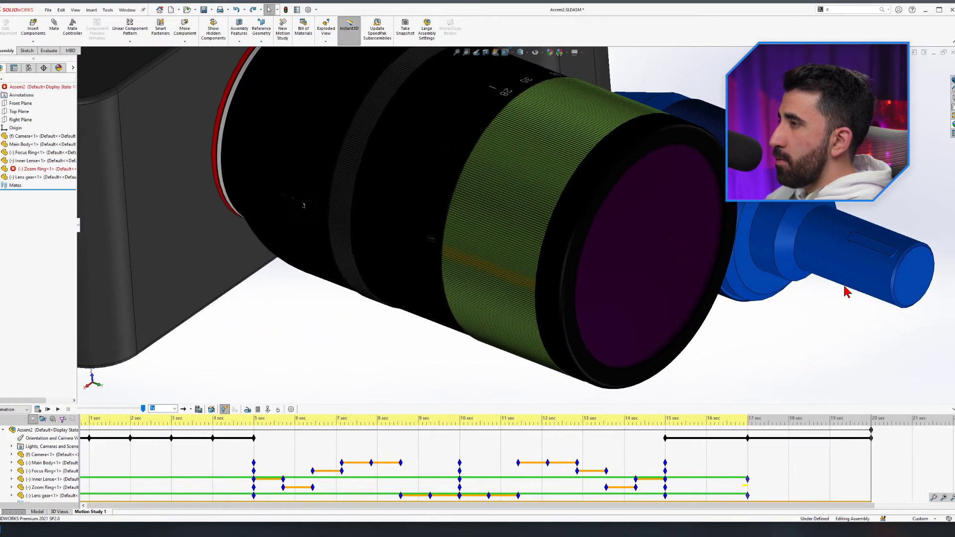
left_click_drag(706, 411, 674, 422)
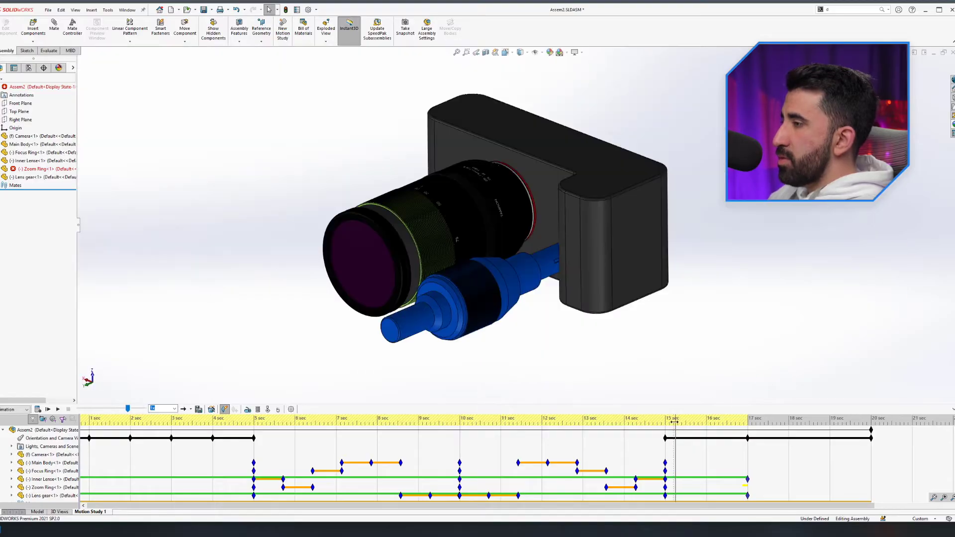
left_click(57, 409)
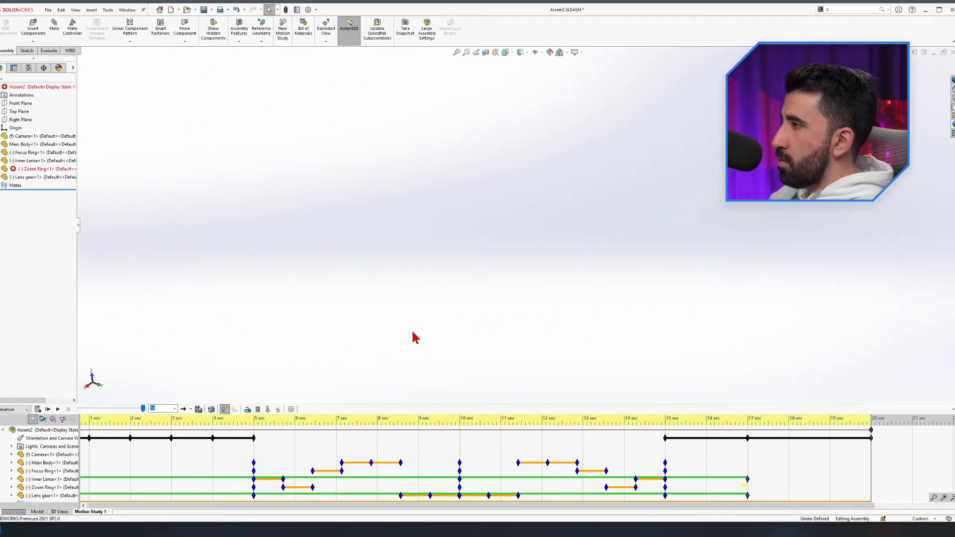
left_click(739, 439)
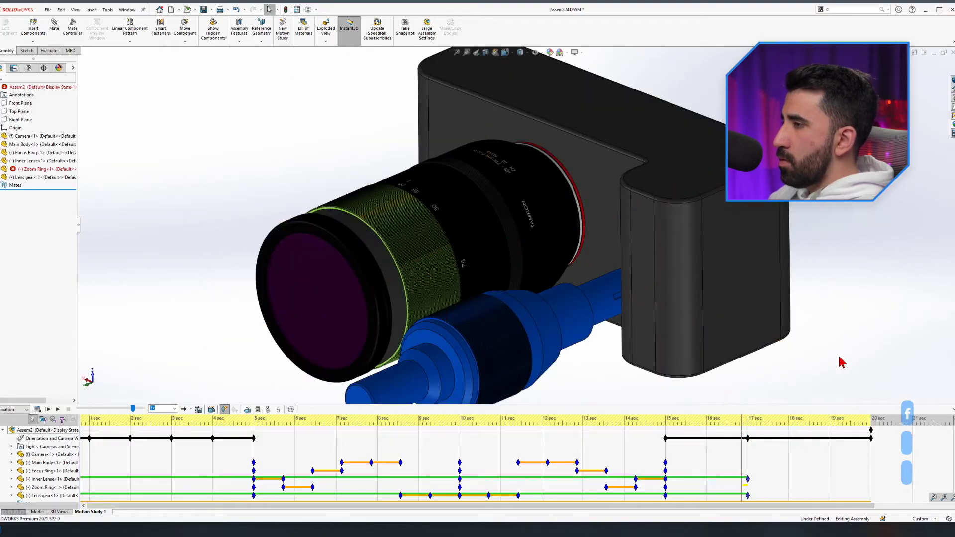
left_click(58, 409)
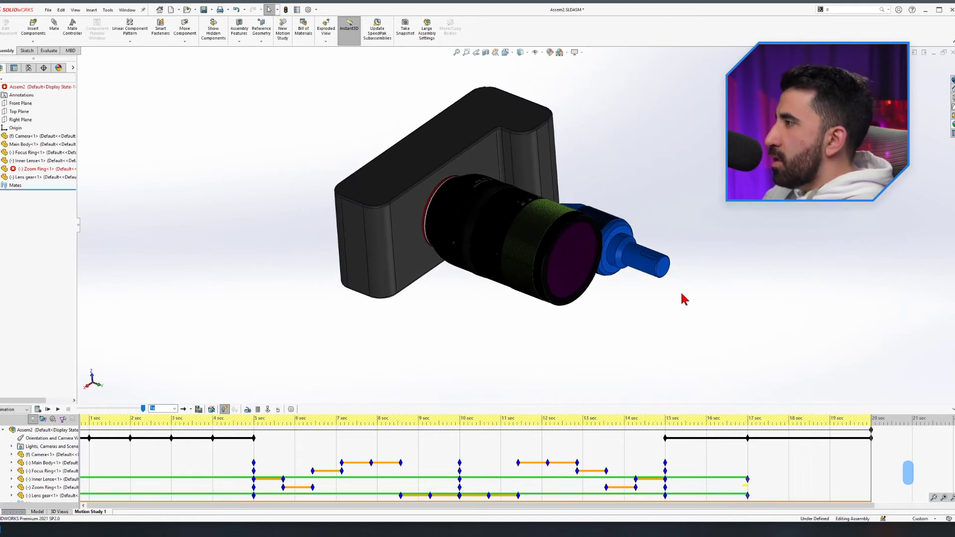
scroll(561, 233, "down", 4)
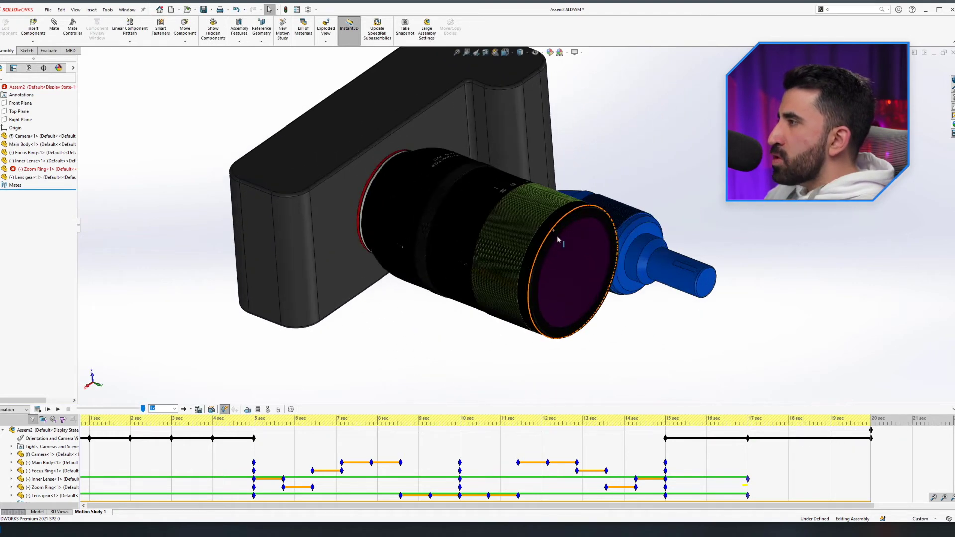
left_click(735, 431)
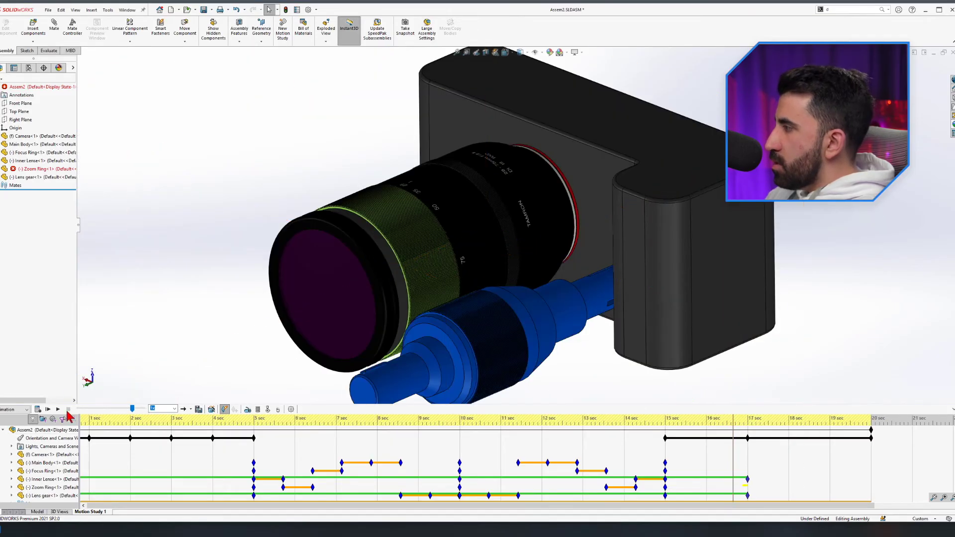
left_click(58, 410)
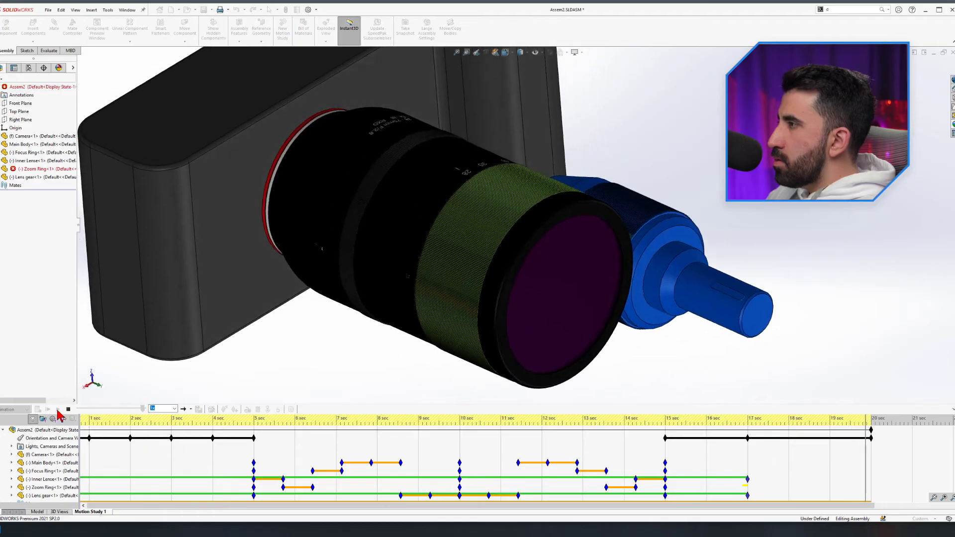
Disable view key creation for Orientation and Camera Views
right_click(38, 442)
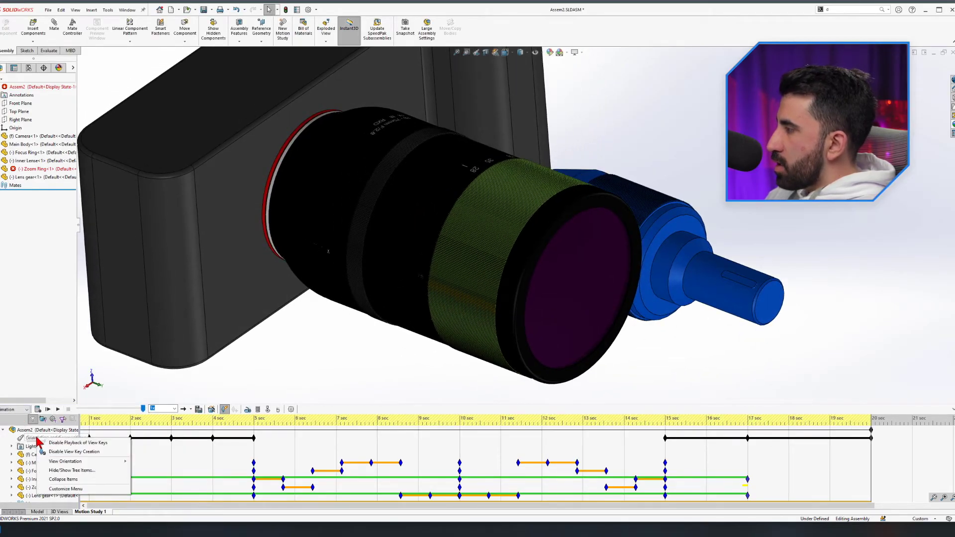
left_click(89, 452)
scroll(865, 505, "right", 1)
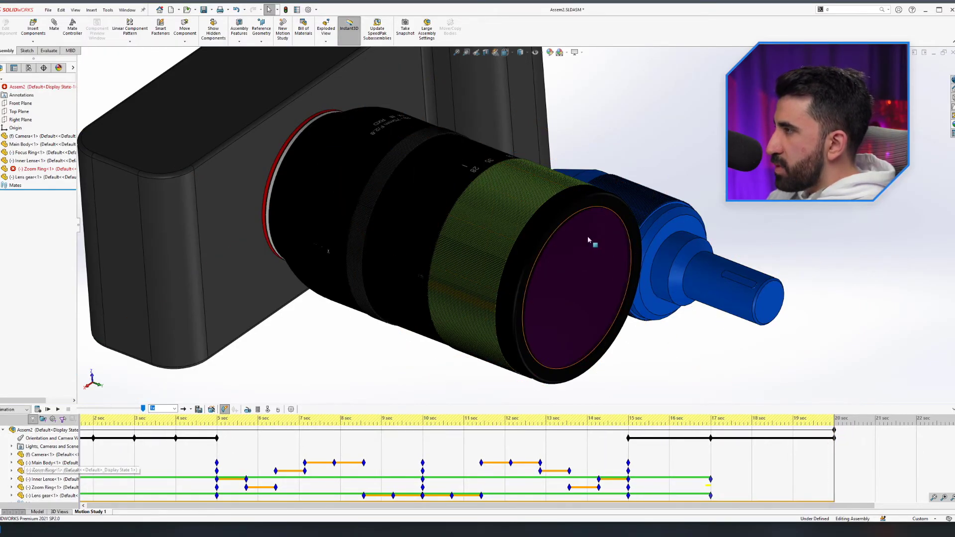
Place a key for the Inner Lense at 20 seconds
left_click(50, 479)
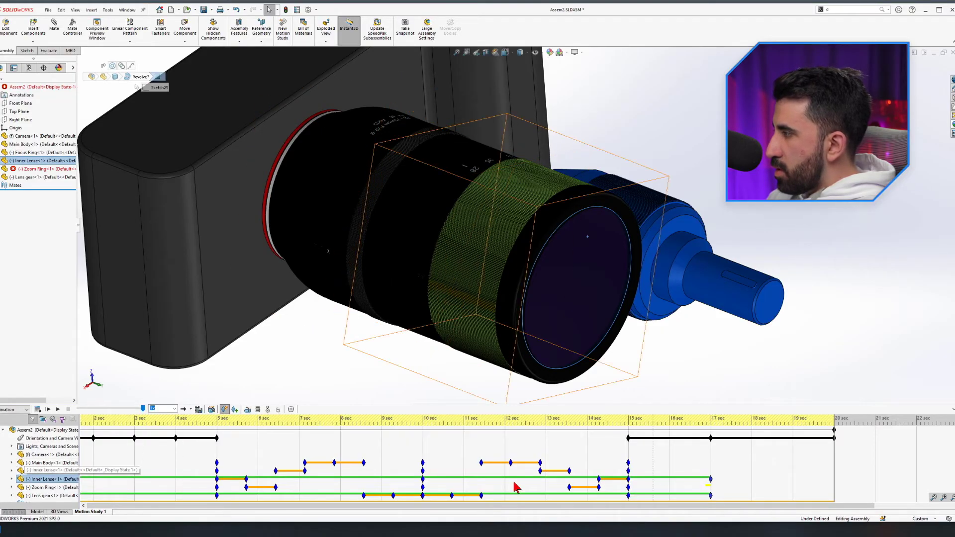
right_click(834, 481)
left_click(874, 448)
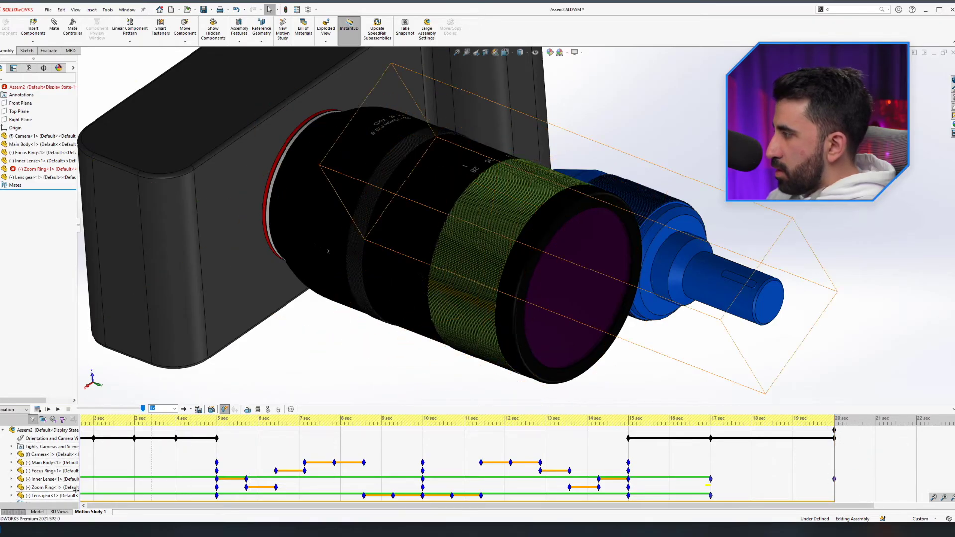
Try to place a Zoom Ring key at 20 seconds and copy the Inner Lense key, and undo the attempts
left_click(490, 240)
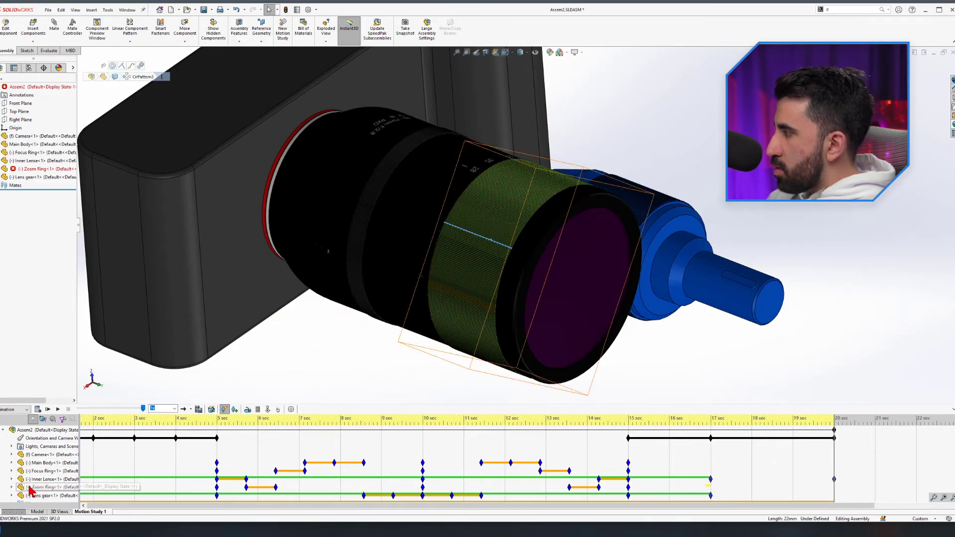
scroll(29, 490, "down", 1)
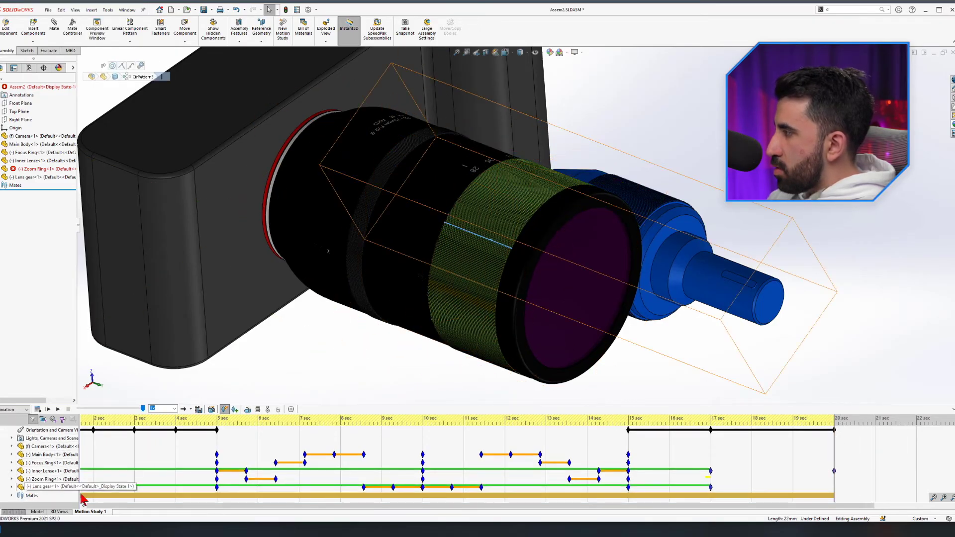
left_click(51, 488)
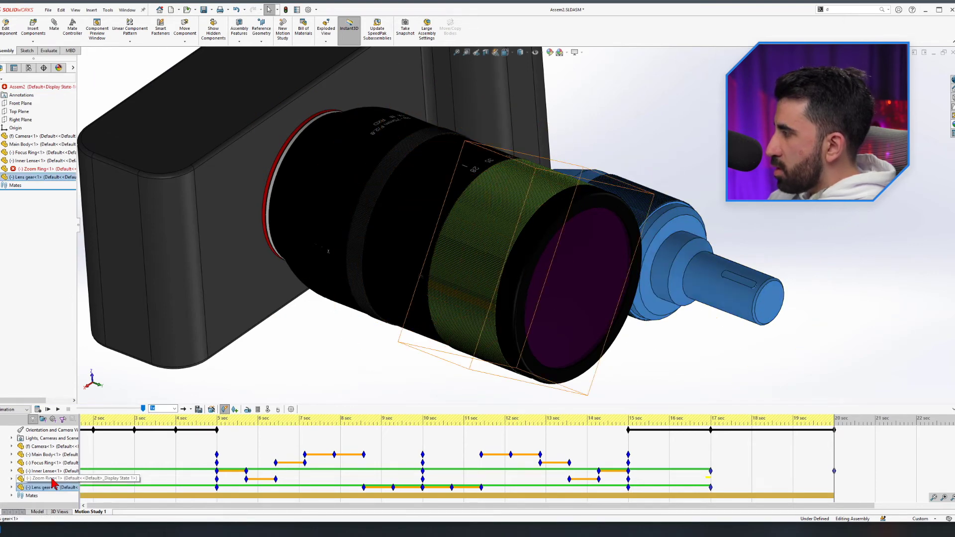
left_click(49, 479)
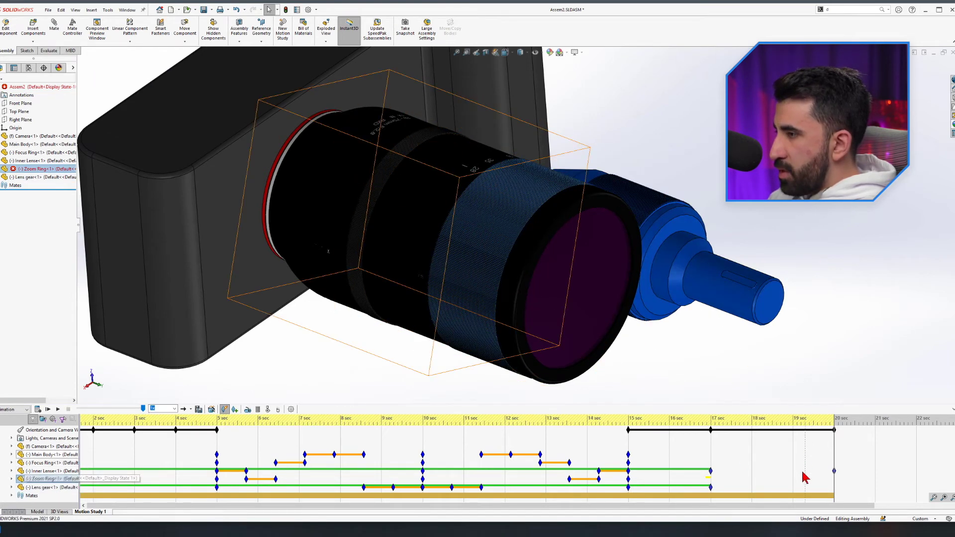
right_click(834, 480)
left_click(871, 448)
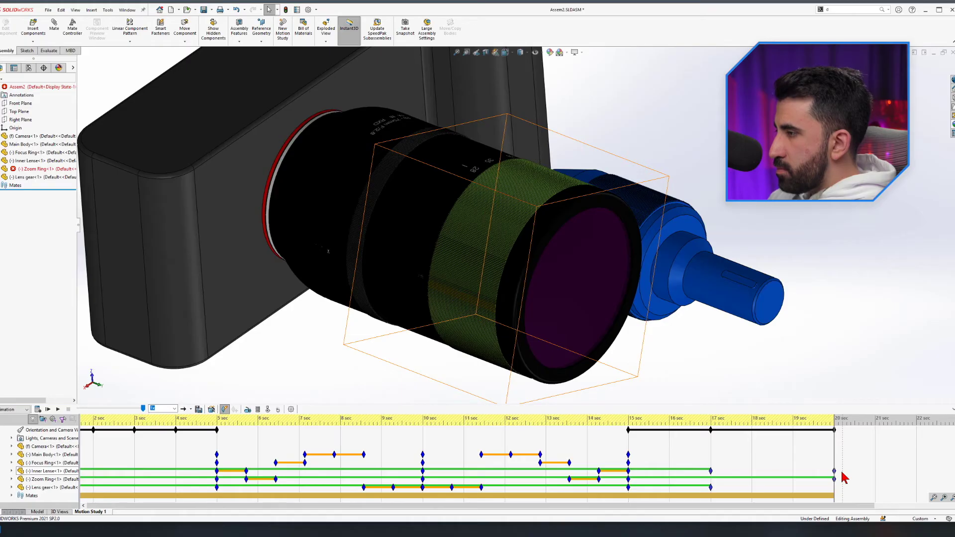
key("ctrl+z")
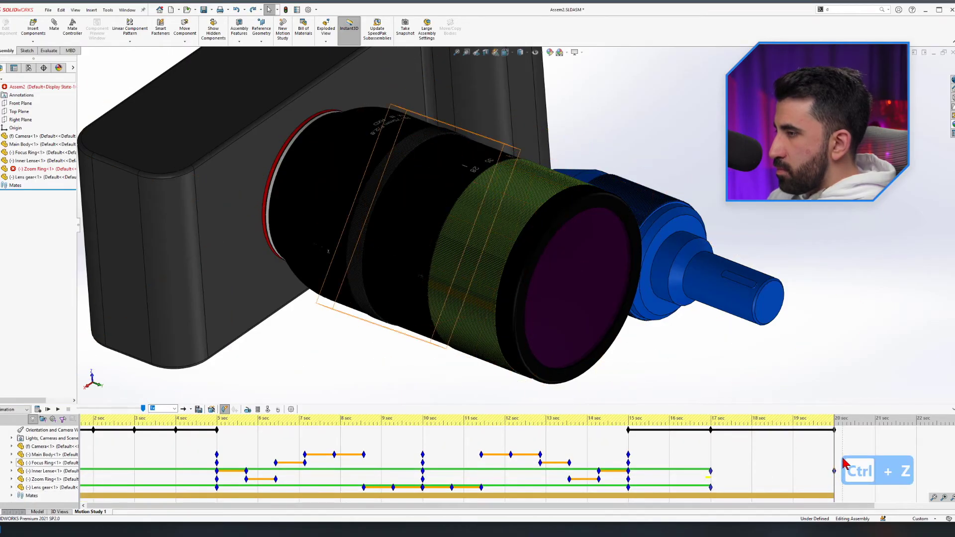
key("ctrl+c")
key("ctrl+v")
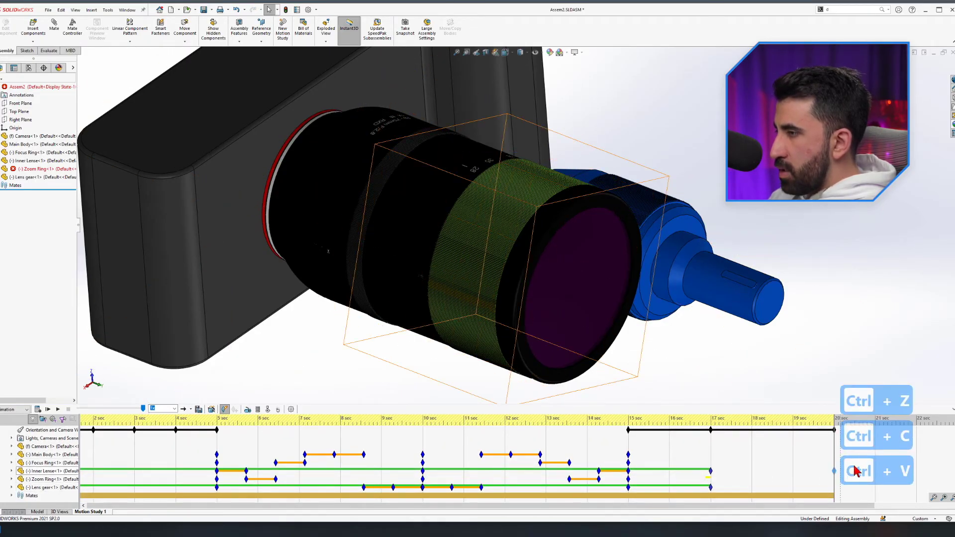
key("ctrl+c")
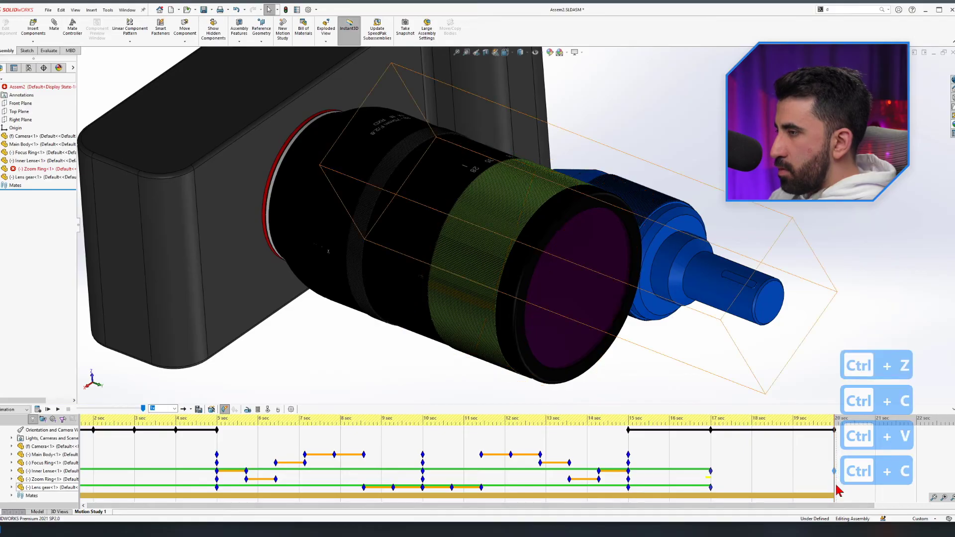
key("ctrl+z")
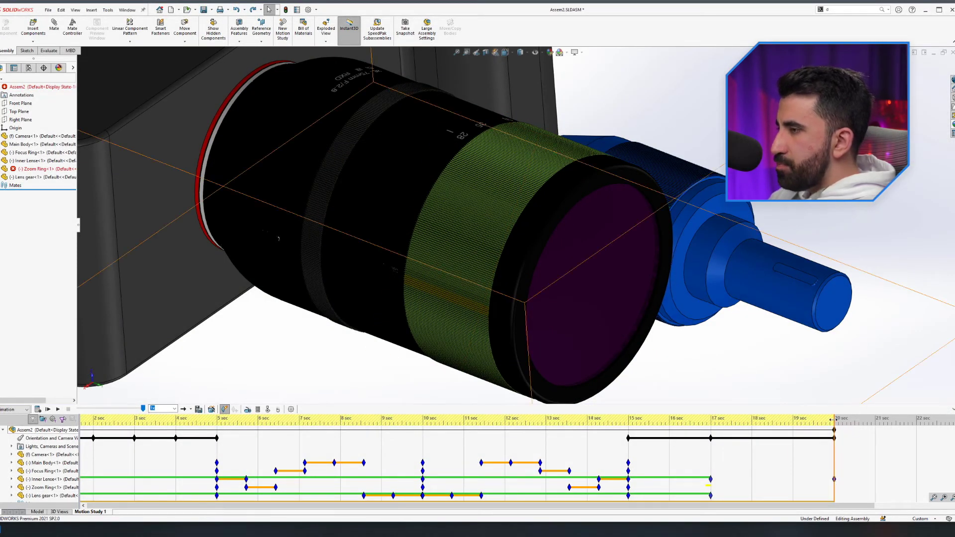
Move the time bar to 22 seconds and pull the inner lens forward out of the zoom ring to record its extended position
left_click_drag(832, 420, 852, 420)
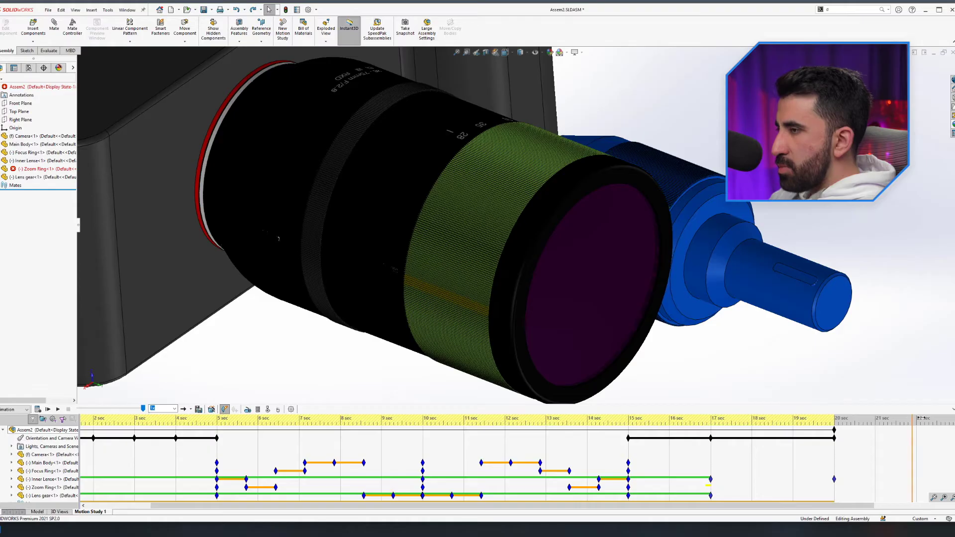
left_click_drag(950, 419, 908, 426)
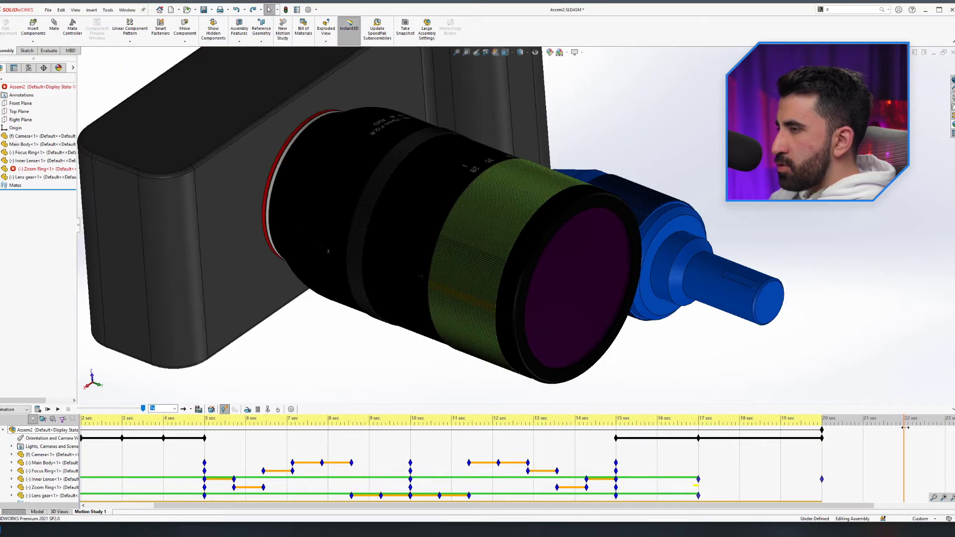
left_click(548, 218)
left_click_drag(571, 219, 618, 237)
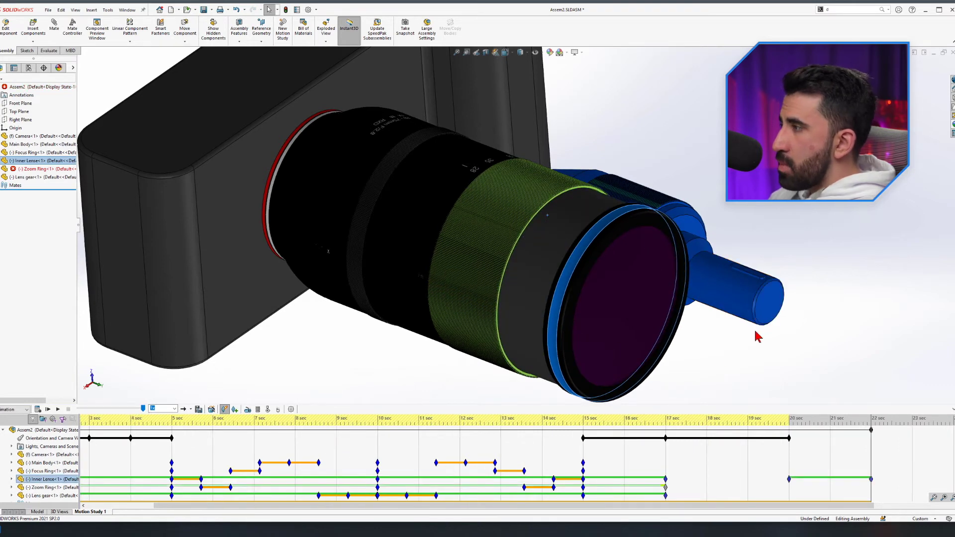
Play the motion study to check the inner lens extending between 20 and 22 seconds
left_click(572, 423)
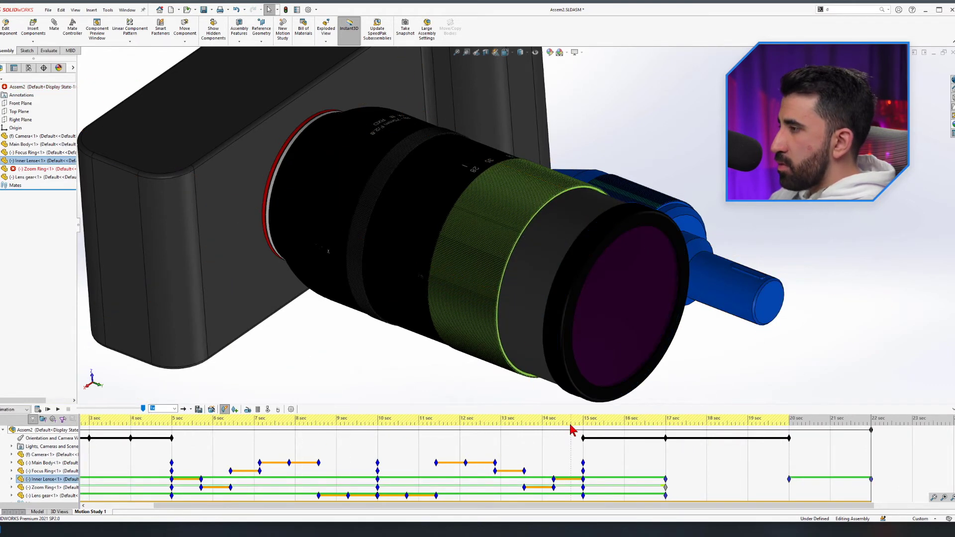
left_click(58, 408)
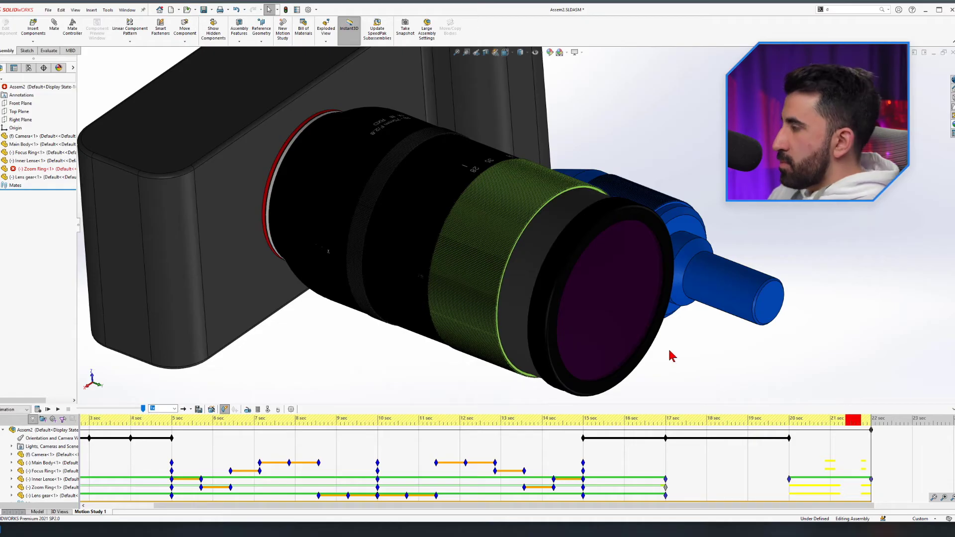
left_click(47, 409)
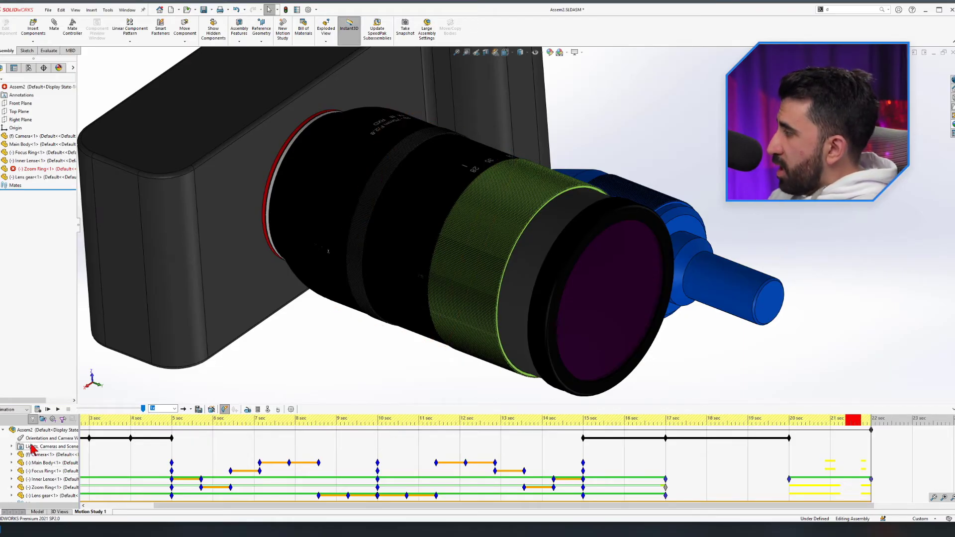
Place an Orientation and Camera Views key at 22 seconds and extend the time bar to 24 seconds
right_click(46, 438)
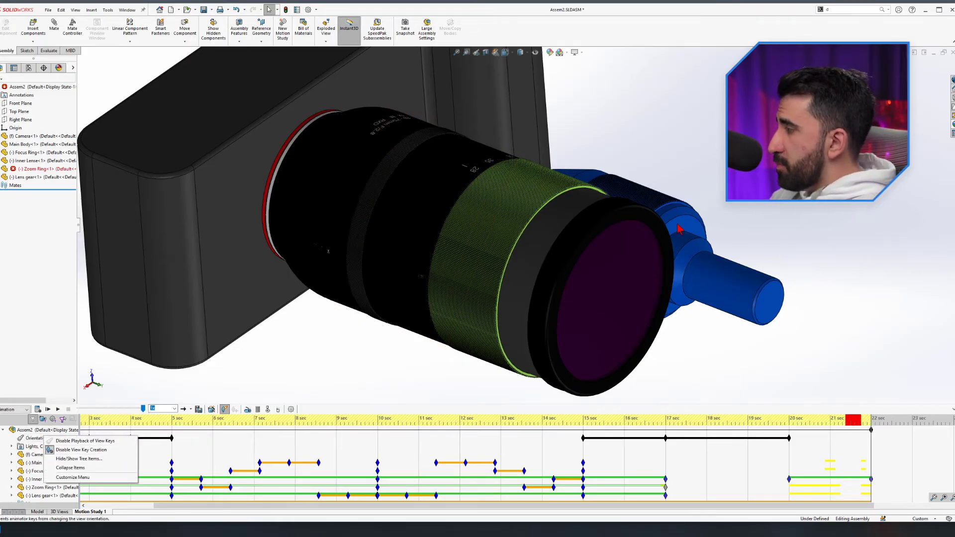
left_click(731, 239)
scroll(735, 242, "up", 5)
middle_click_drag(667, 264, 596, 348)
left_click_drag(871, 420, 884, 420)
left_click_drag(947, 422, 950, 422)
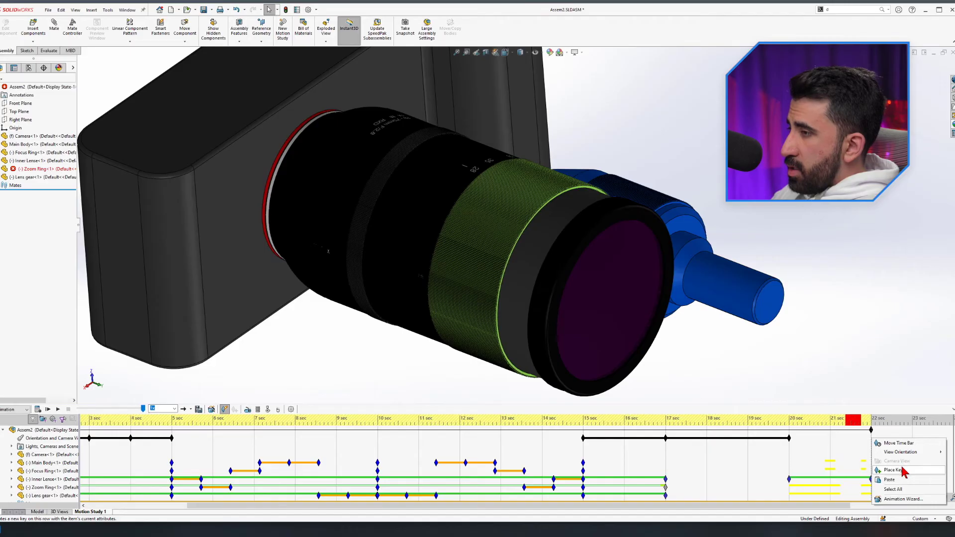
left_click(896, 470)
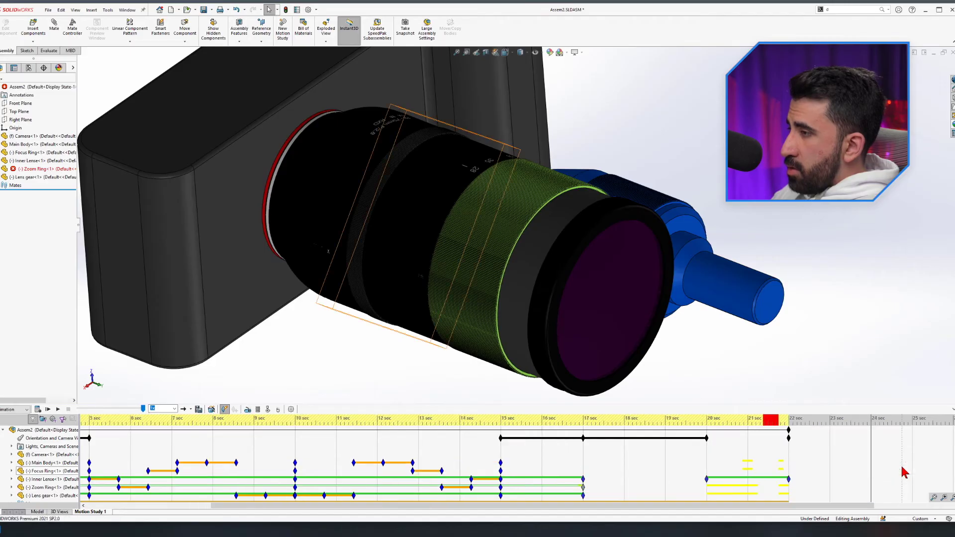
Re-enable view key creation and orbit to the lens gear side of the camera to record the view at 24 seconds
right_click(41, 443)
left_click(65, 456)
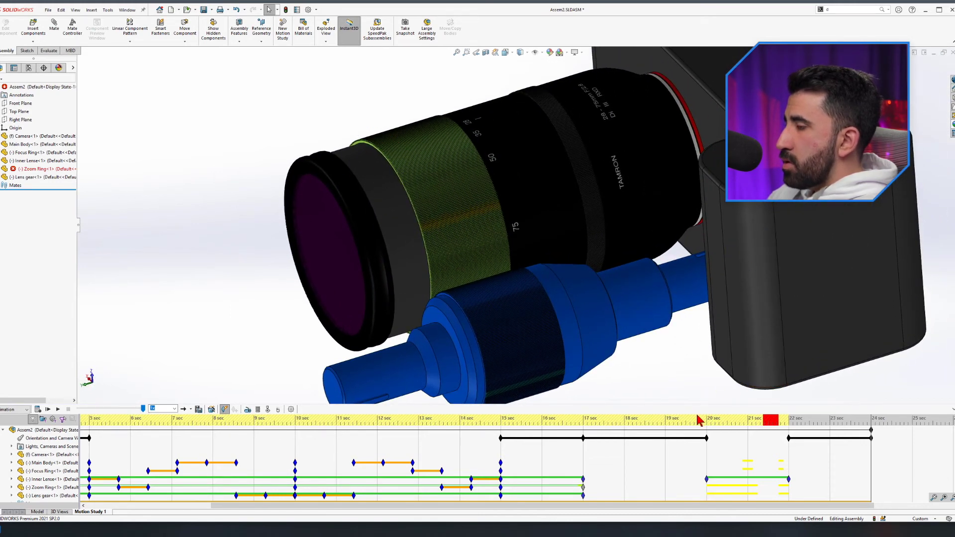
Play the motion study from just after 21 seconds to check the lens extension and the camera rotation up to 24 seconds
left_click(762, 422)
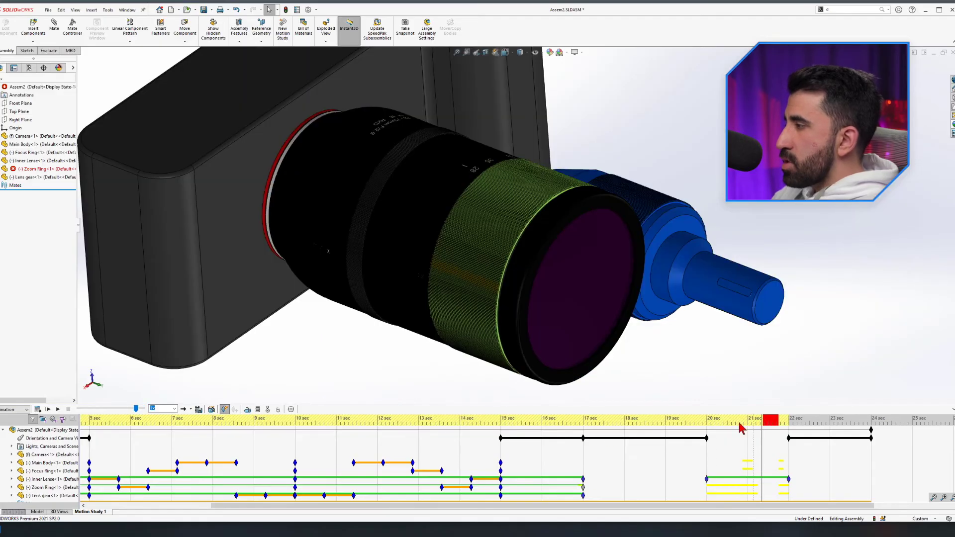
left_click(58, 410)
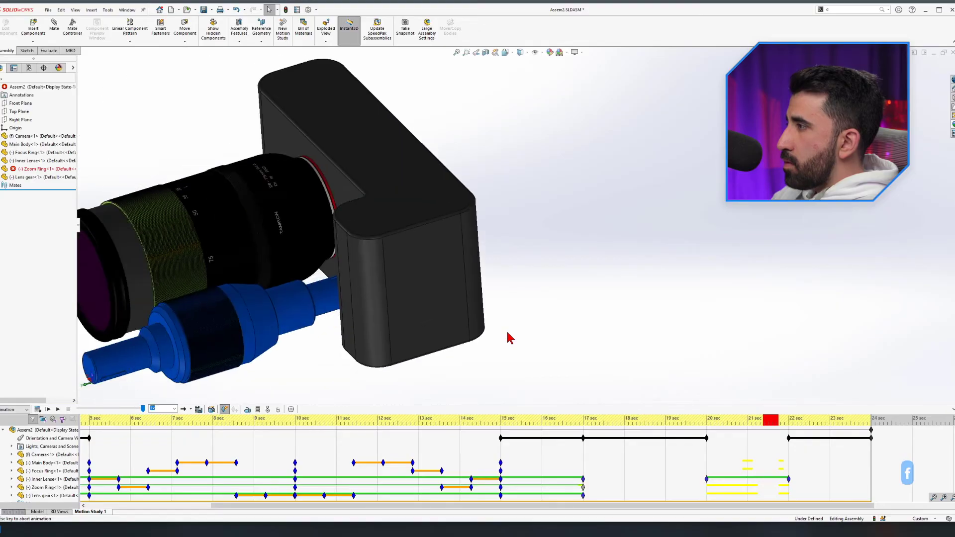
left_click(777, 422)
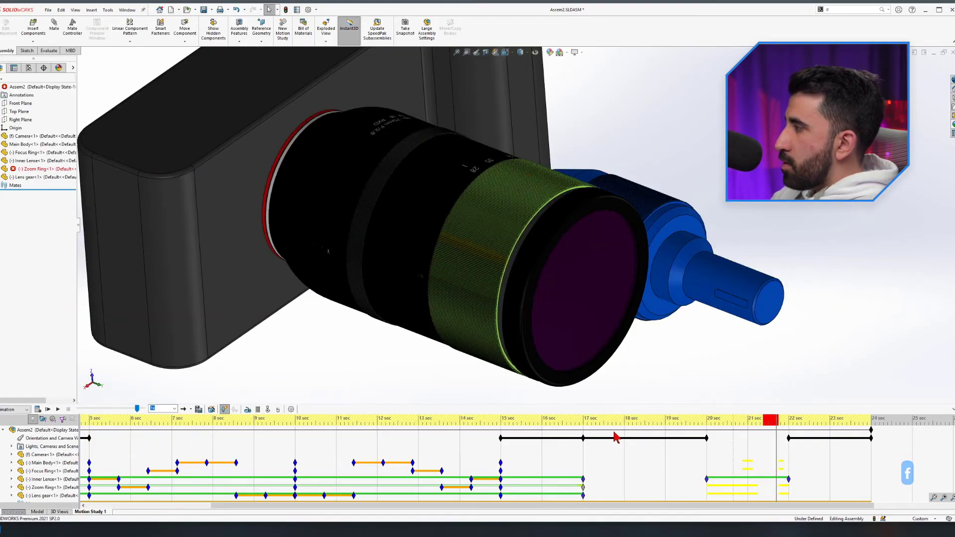
Play the rest of the motion study through the final camera rotation to 24 seconds
left_click(58, 409)
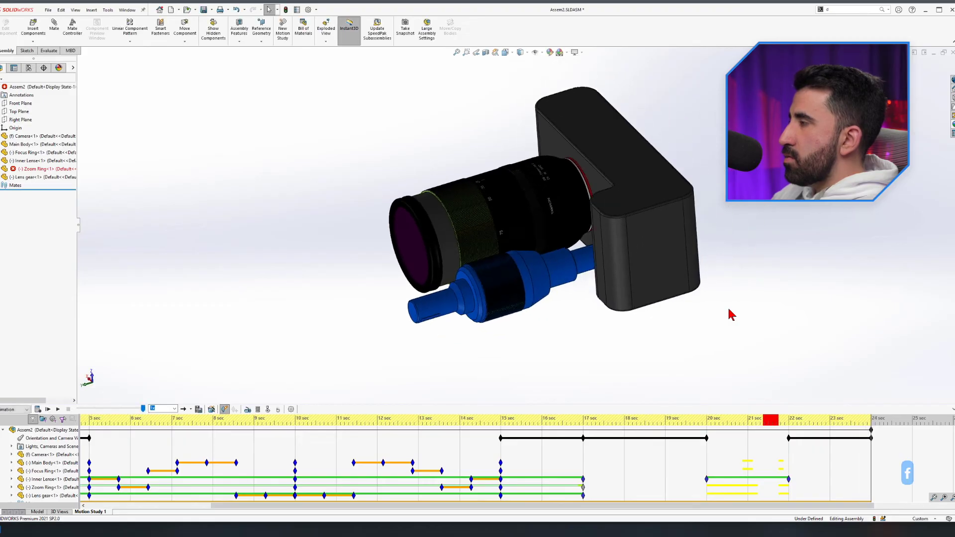
right_click(55, 444)
left_click(86, 455)
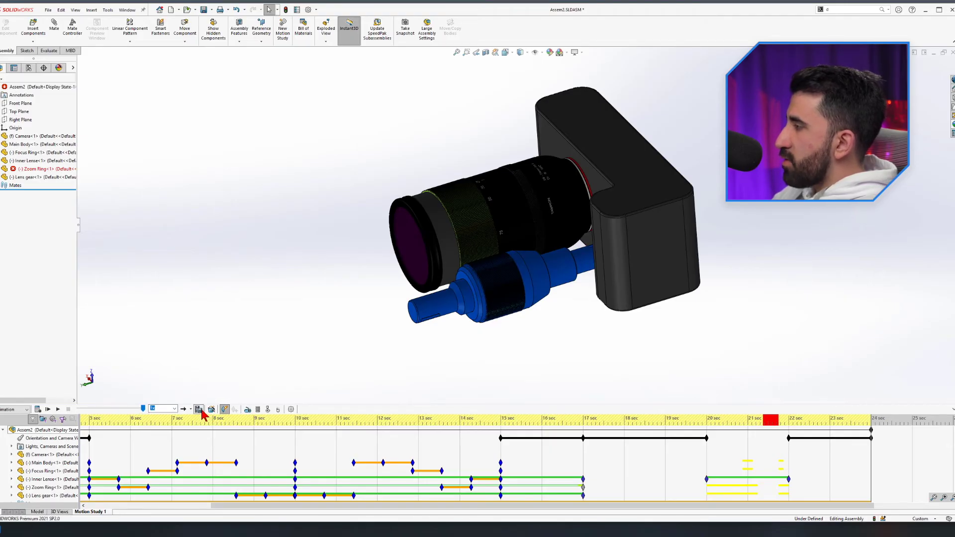
Save the animation as MP4 video Assem2.mp4 in the 7-Output folder, recalculating the motion study before saving
left_click(198, 410)
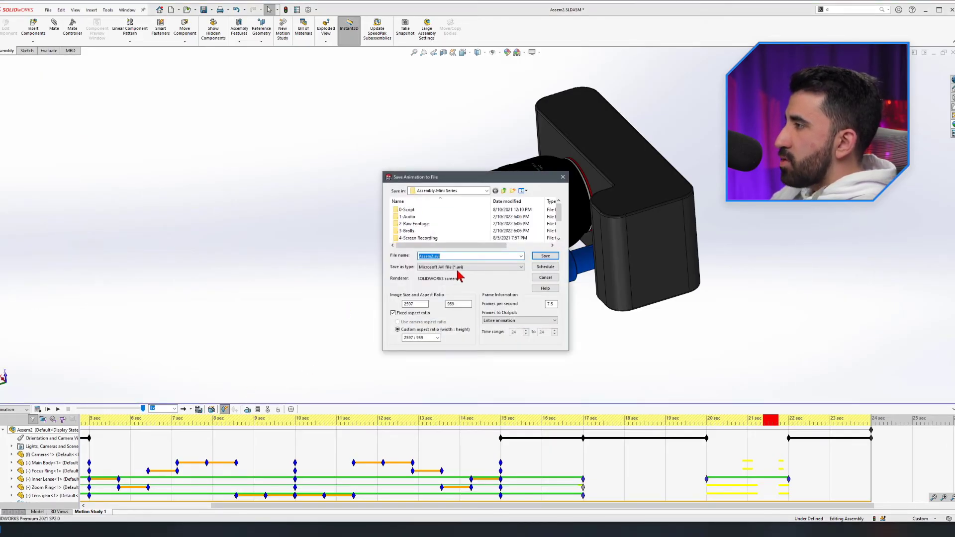
left_click(460, 268)
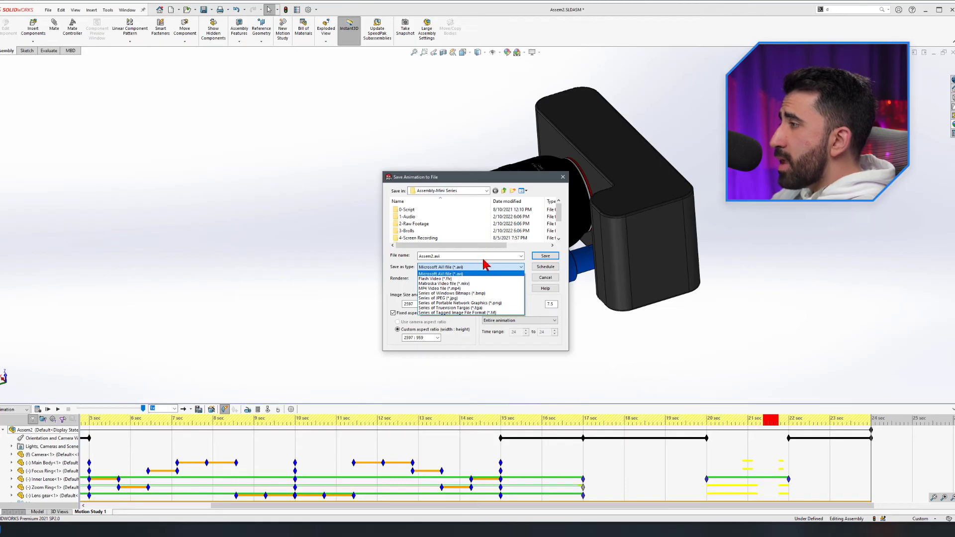
left_click(469, 289)
scroll(448, 236, "down", 2)
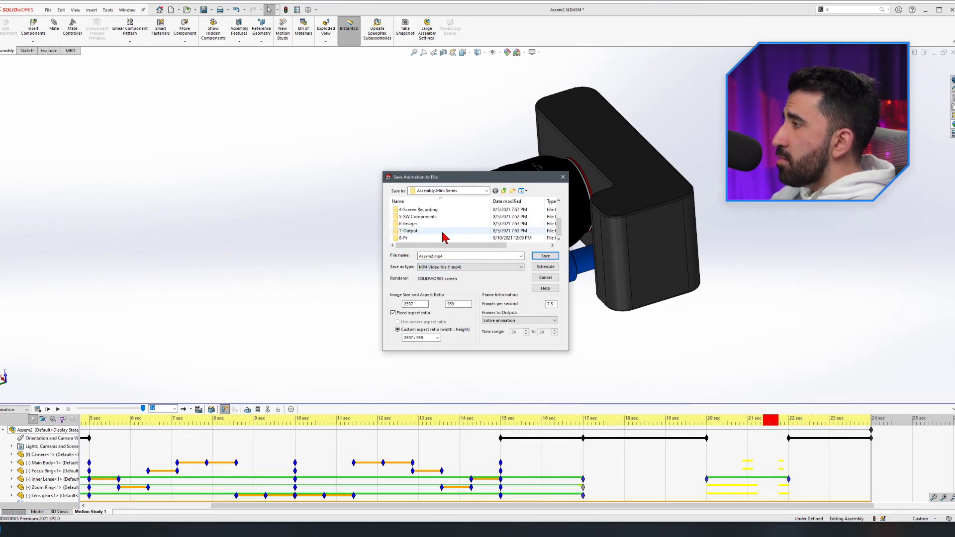
double_click(409, 232)
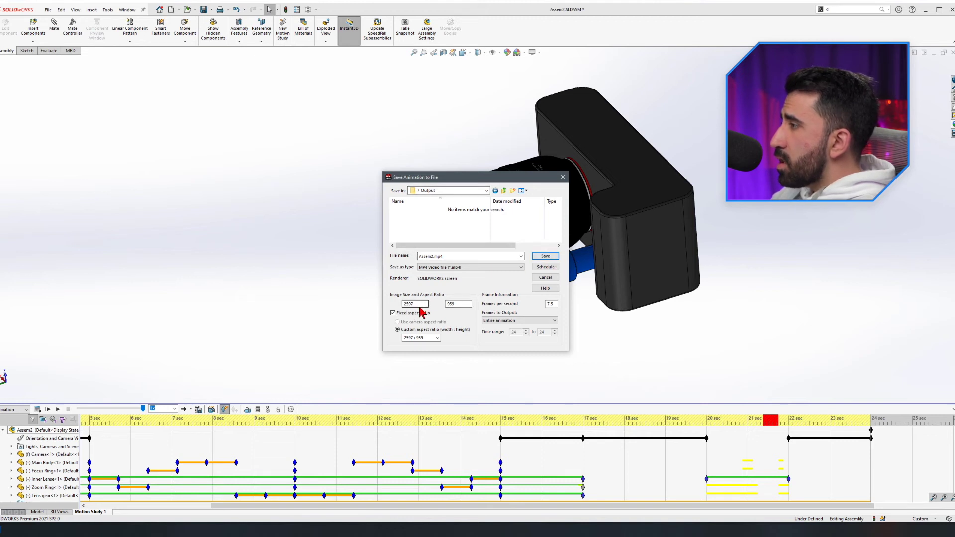
left_click(545, 256)
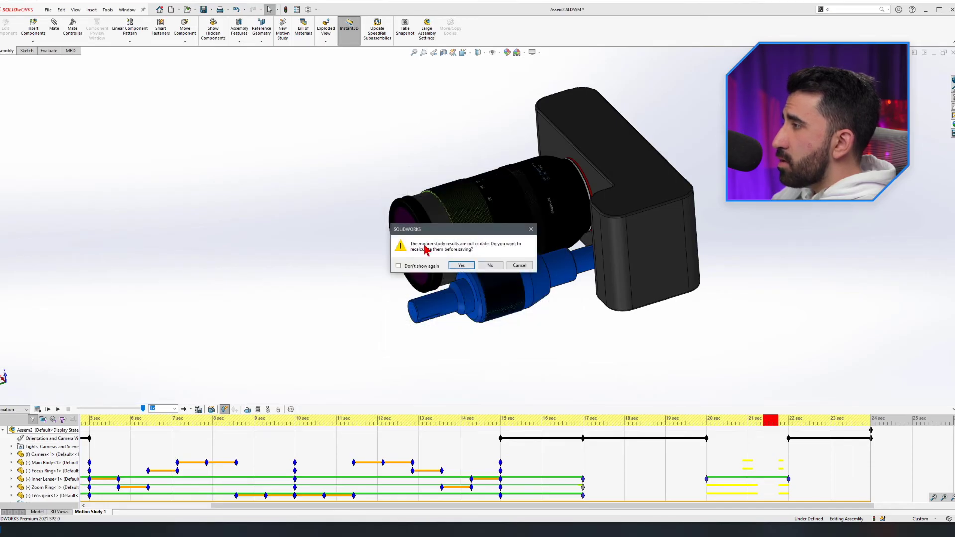
left_click(454, 266)
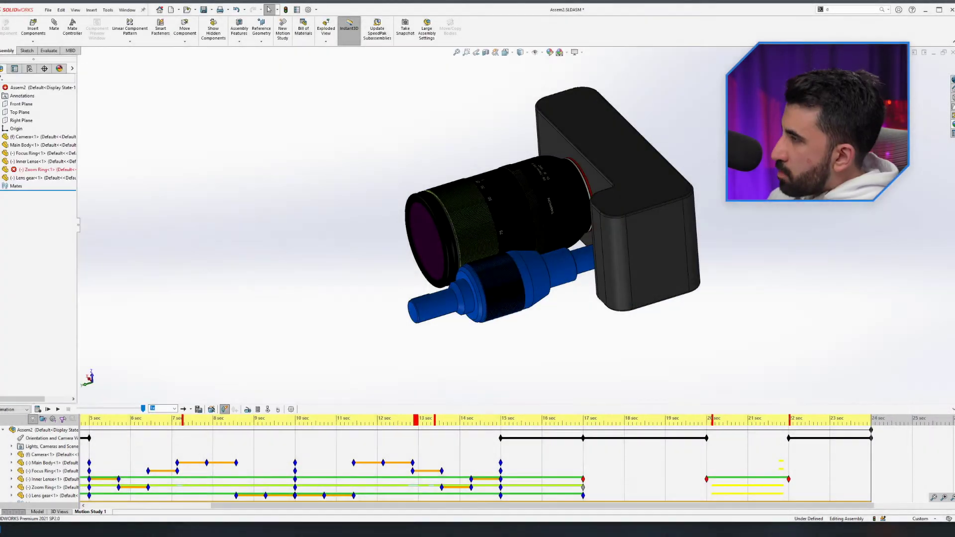
Switch to File Explorer and open Assem2.mp4 from the 7-Output folder in VLC media player to review the exported animation
key("alt+Tab")
left_click_drag(147, 9, 302, 58)
double_click(302, 56)
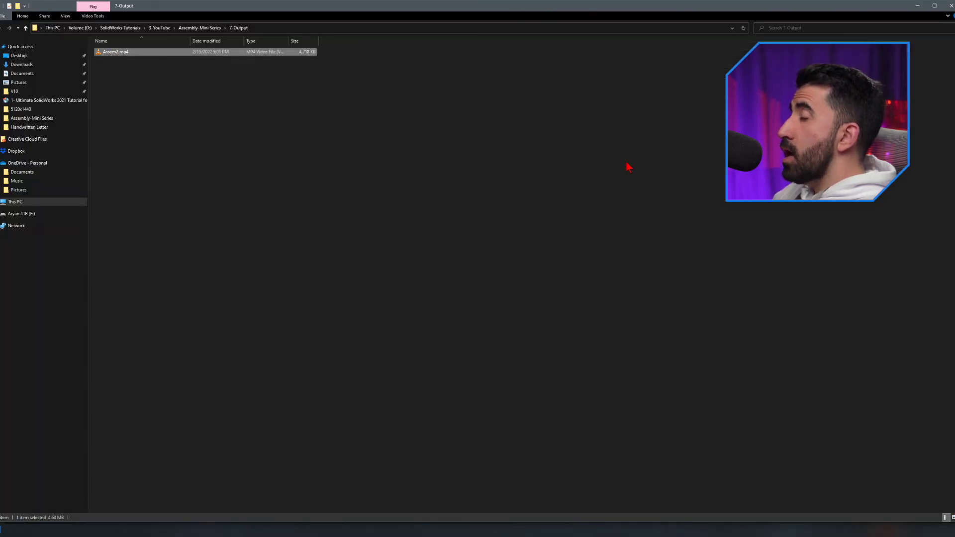
key("Return")
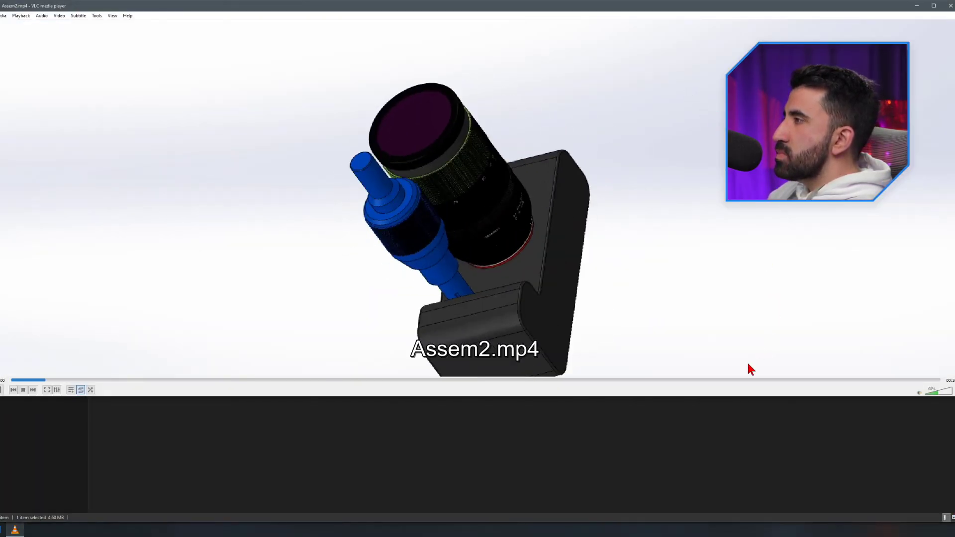